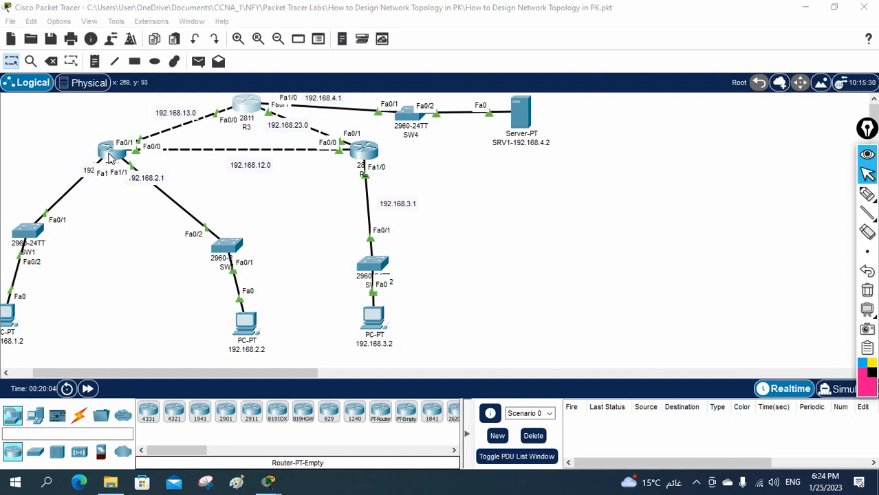
Open router R1's command line, widen its window and move it aside so the topology is uncovered
left_click(110, 157)
left_click(458, 31)
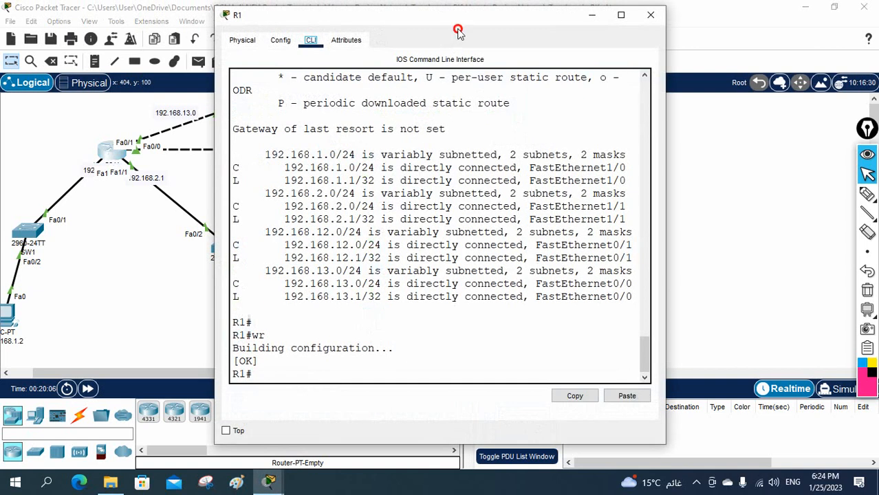
left_click_drag(666, 100, 861, 104)
left_click_drag(535, 21, 662, 35)
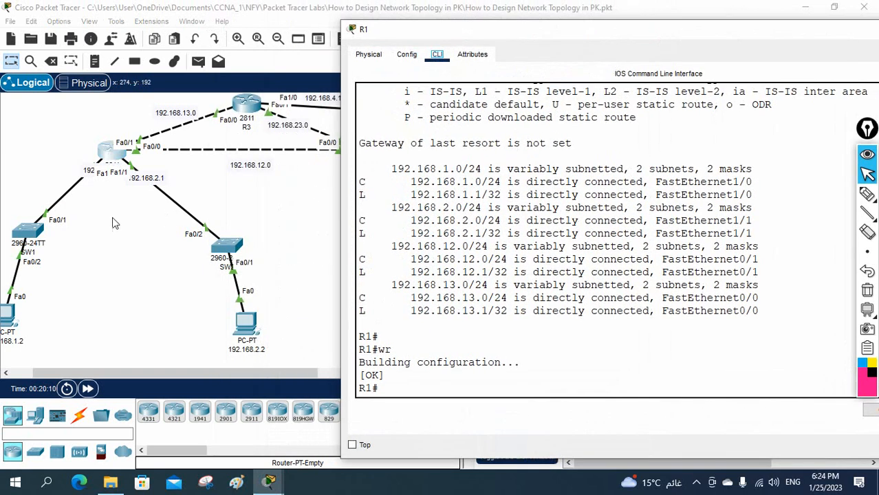
Review the ping results on PC 192.168.1.2, copy its "ping 192.168.4.2" command and close the PC window
left_click(8, 317)
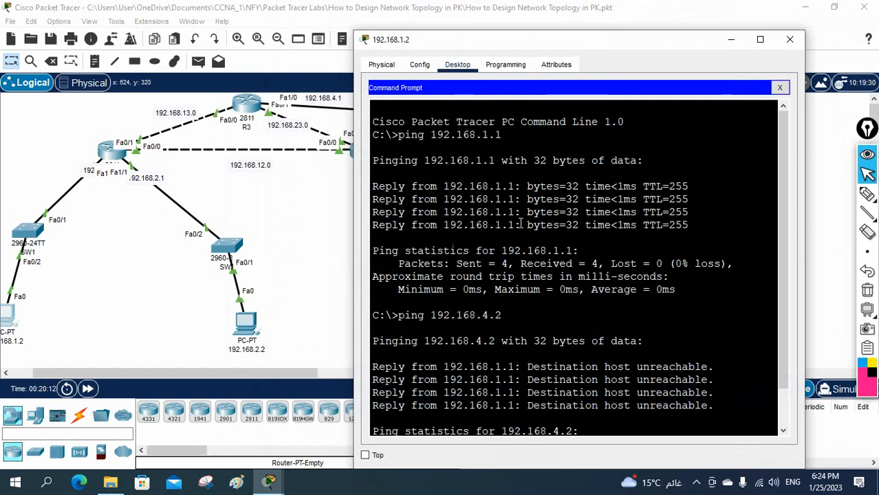
left_click_drag(717, 364, 370, 326)
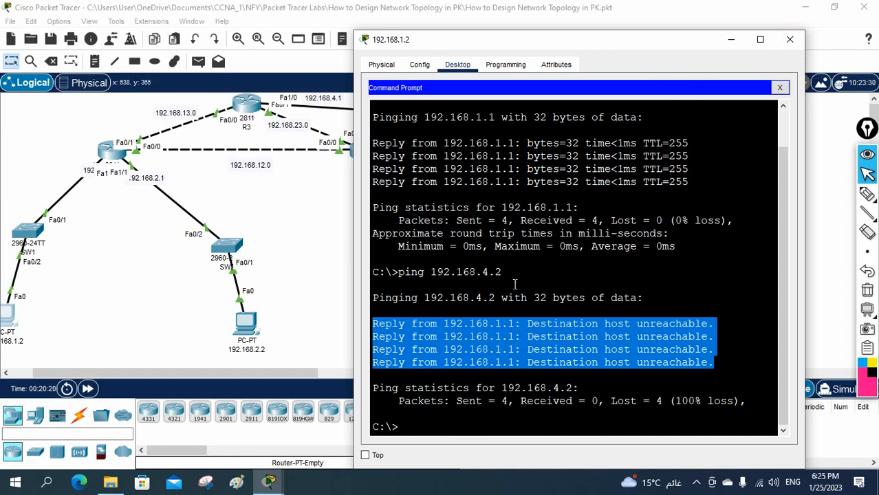
left_click_drag(511, 274, 397, 275)
key("ctrl+c")
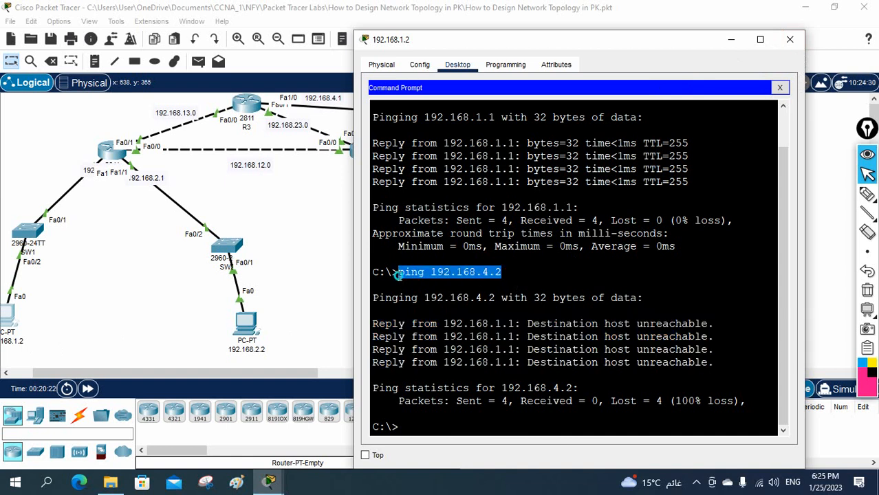
right_click(398, 275)
left_click(416, 284)
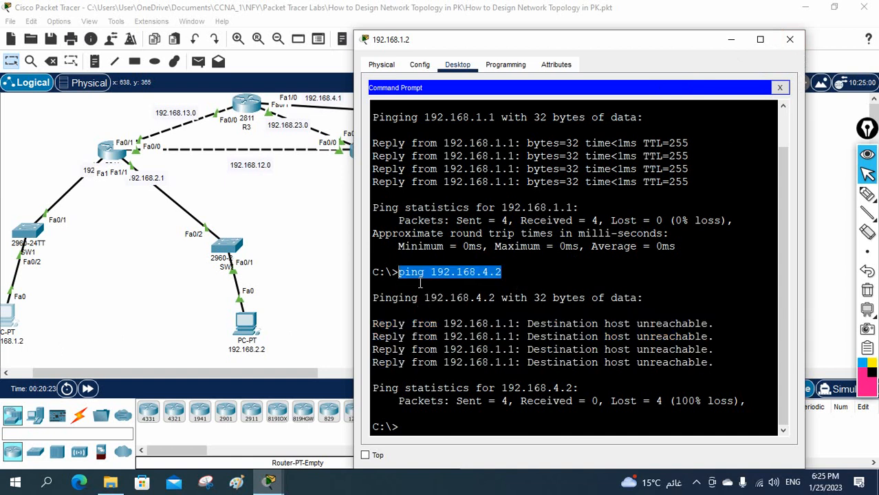
left_click(790, 41)
Test connectivity from PC 192.168.2.2 by running ping 192.168.4.2 in its command prompt, and close the PC window
left_click(236, 336)
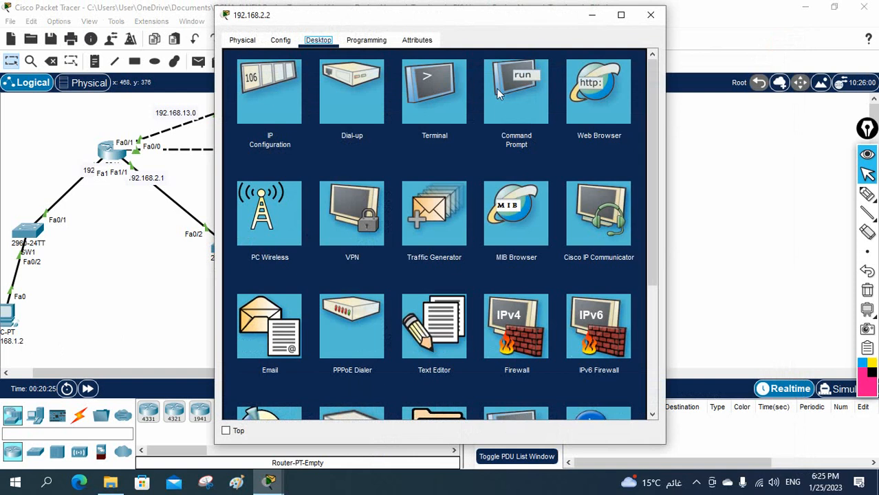
left_click(499, 93)
right_click(479, 175)
left_click(495, 203)
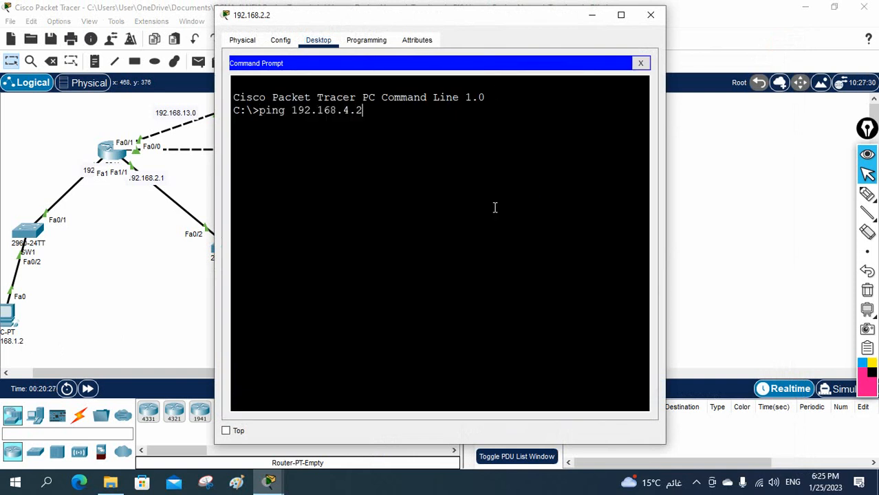
key("Return")
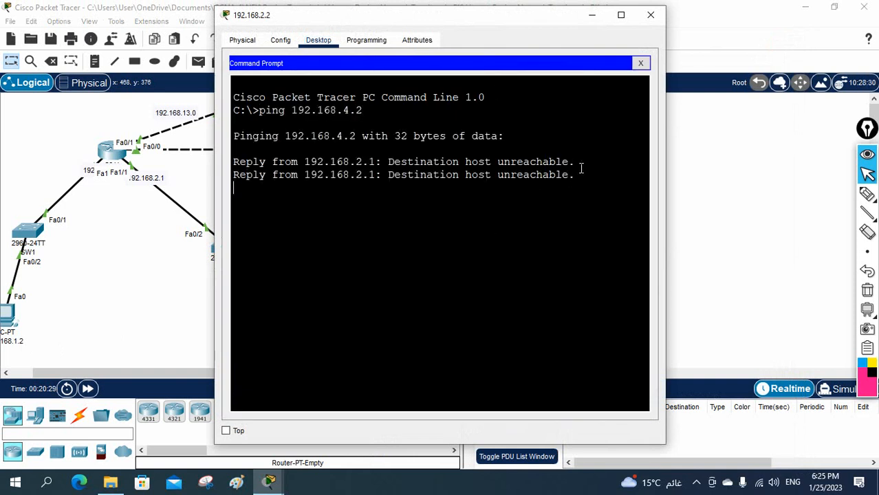
left_click(650, 17)
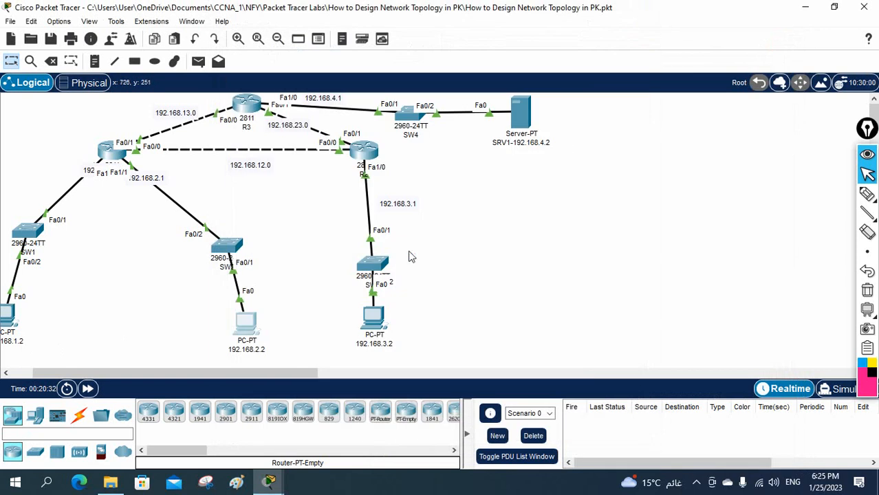
Test connectivity from PC 192.168.3.2 by running ping 192.168.4.2 in its command prompt, and close the PC window
left_click(368, 313)
left_click(475, 90)
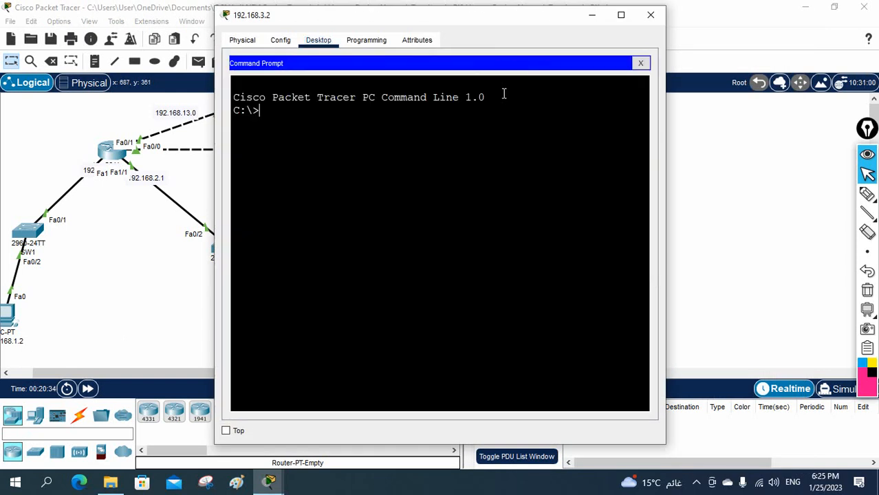
right_click(491, 169)
left_click(520, 188)
key("Return")
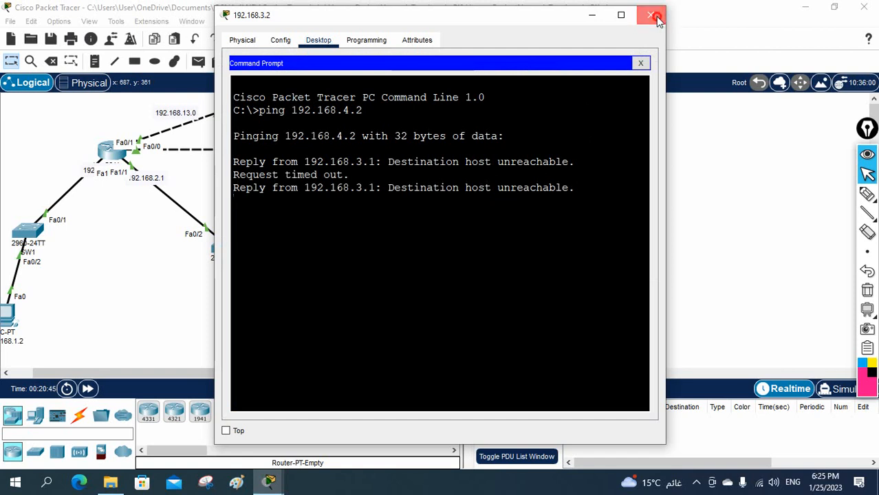
left_click(651, 15)
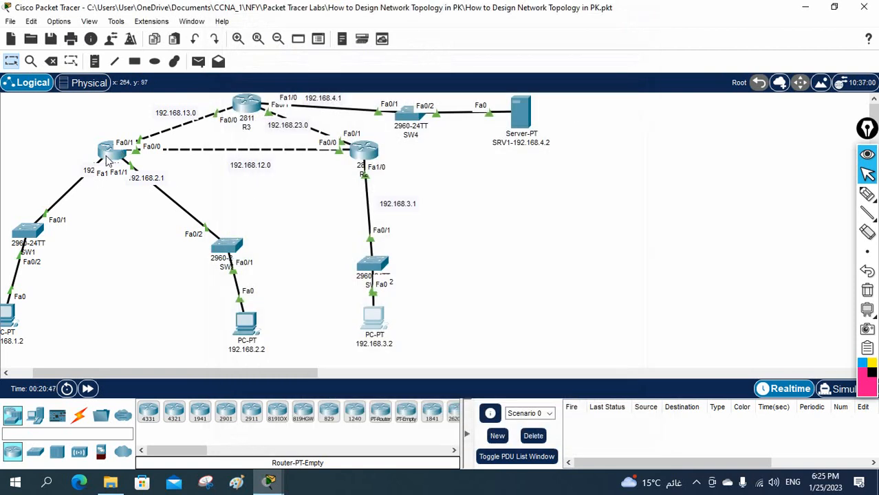
Enter global configuration mode on router R1 and start OSPF process 1 with "router ospf 1"
left_click(110, 151)
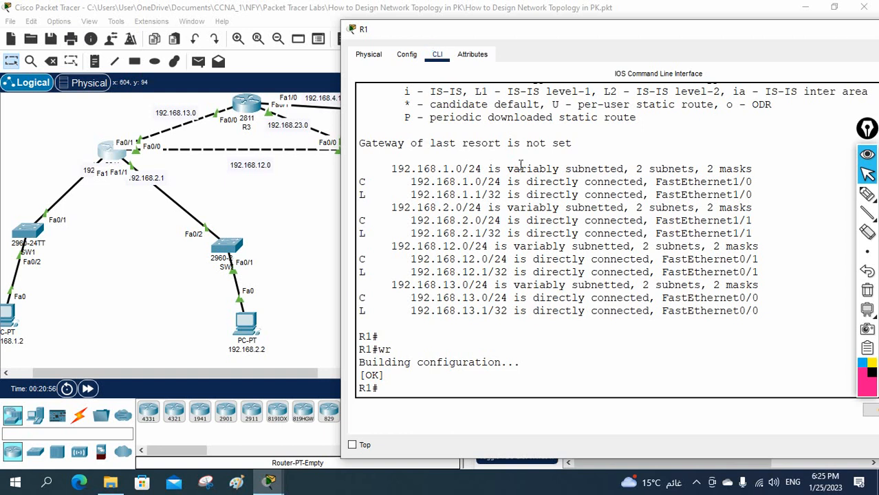
type("config t")
key("Return")
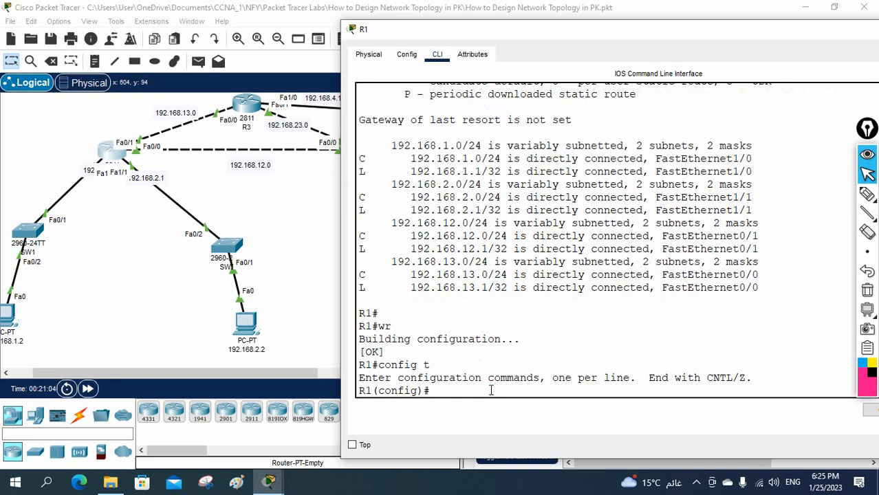
type("router")
key("Tab")
type("os")
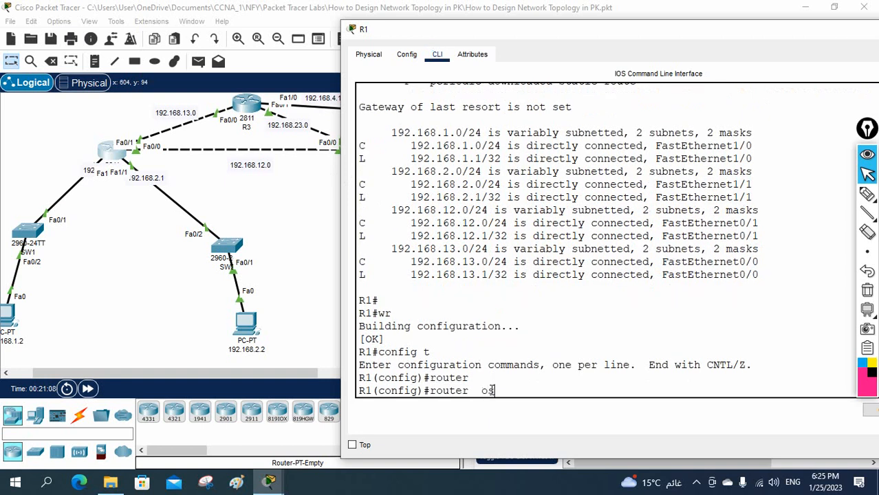
key("Tab")
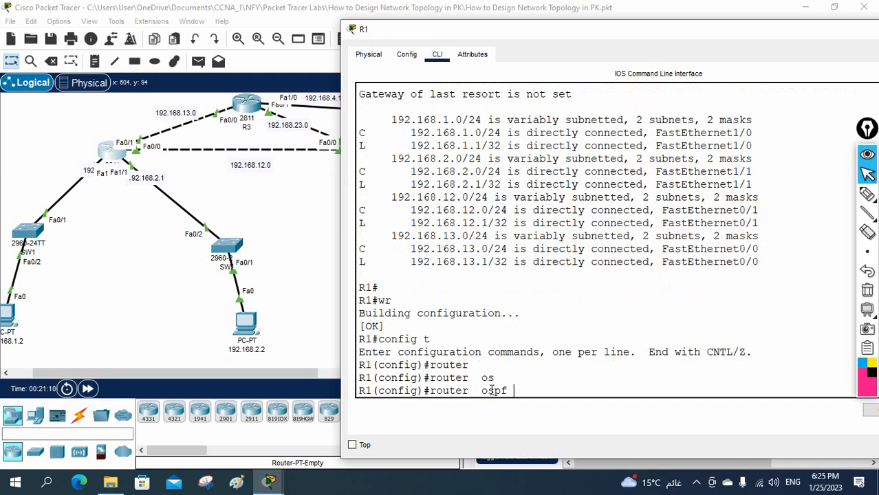
type("1")
key("Return")
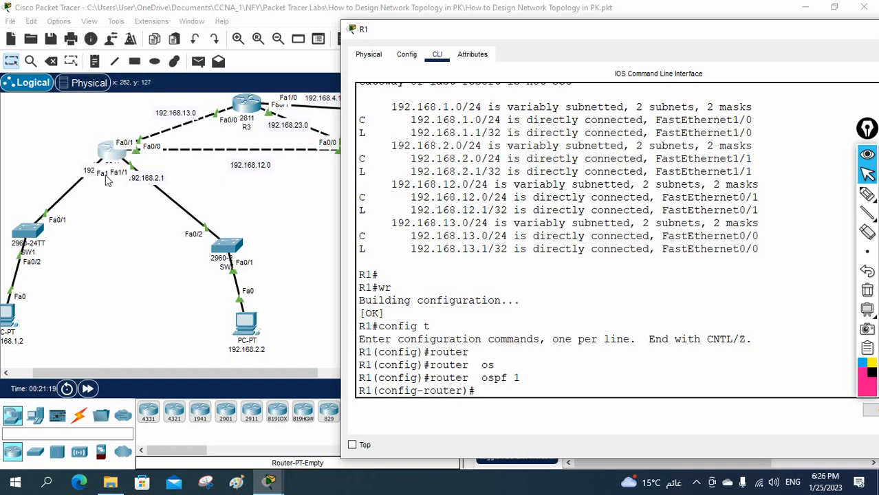
List R1's interfaces and IP addresses with "do sh ip int br" and examine the FastEthernet entries
type("do sh ip int br")
key("Return")
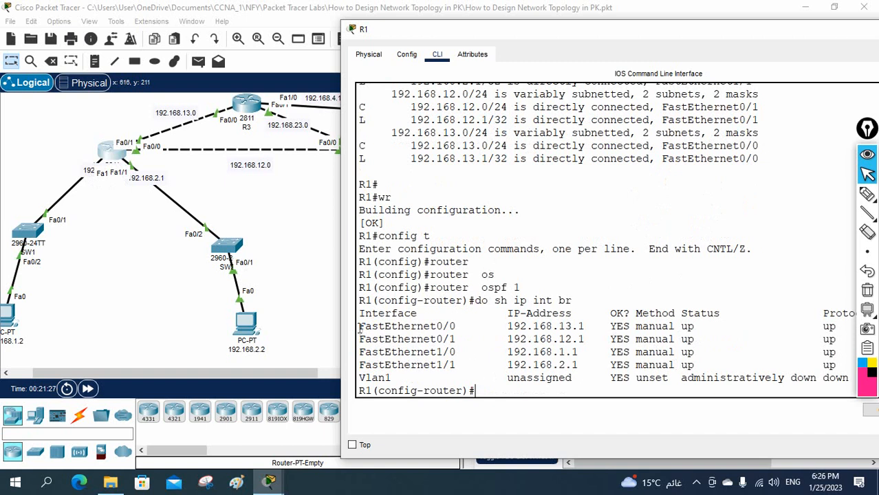
left_click_drag(359, 331, 599, 363)
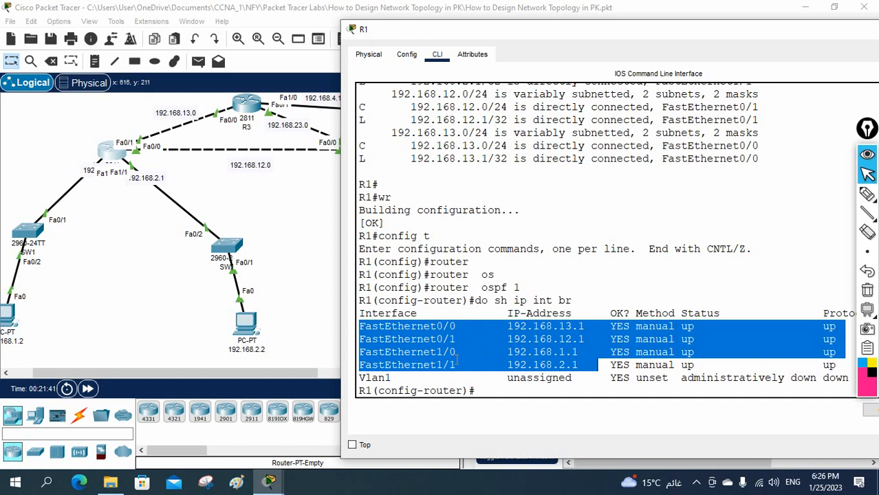
left_click(513, 379)
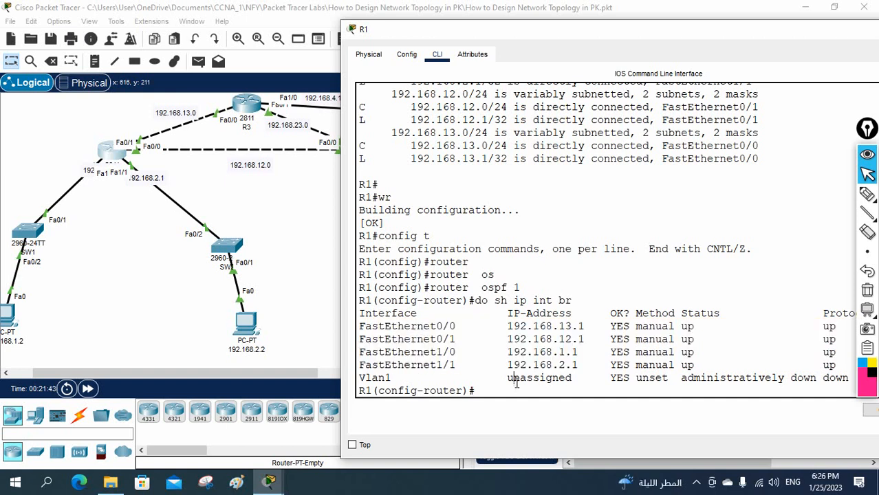
Enable OSPF on R1's interface f0/0 with "ip ospf 1 area 0"
type("int f0/0")
key("Return")
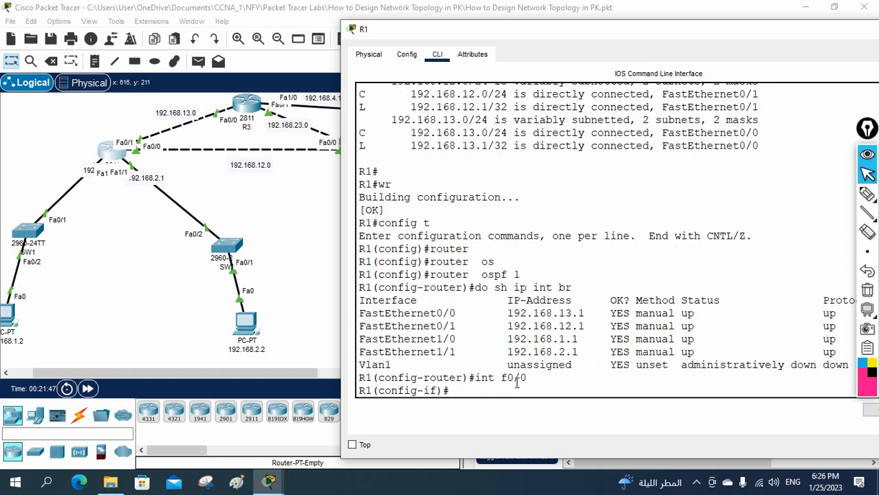
type("ip ospf 1 a")
key("Tab")
type("0")
key("Return")
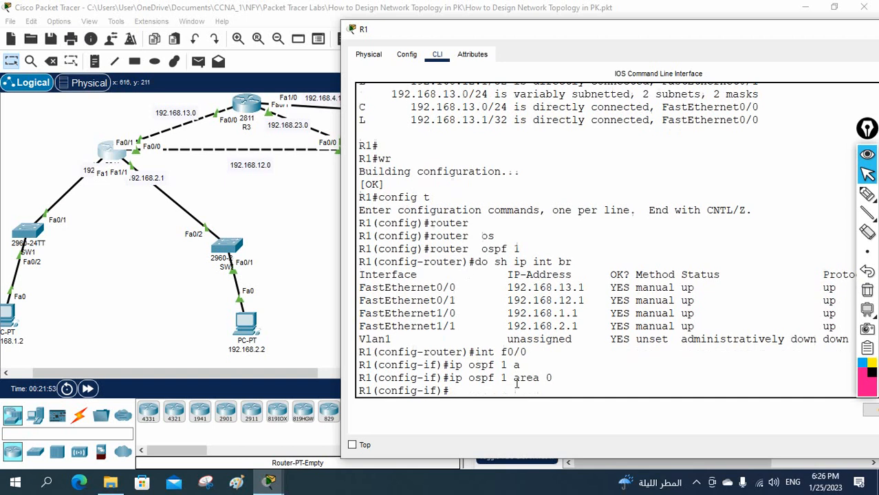
Enter configuration of R1's FastEthernet0/1 interface, copying its name from the interface listing into the int command
left_click_drag(457, 287, 360, 284)
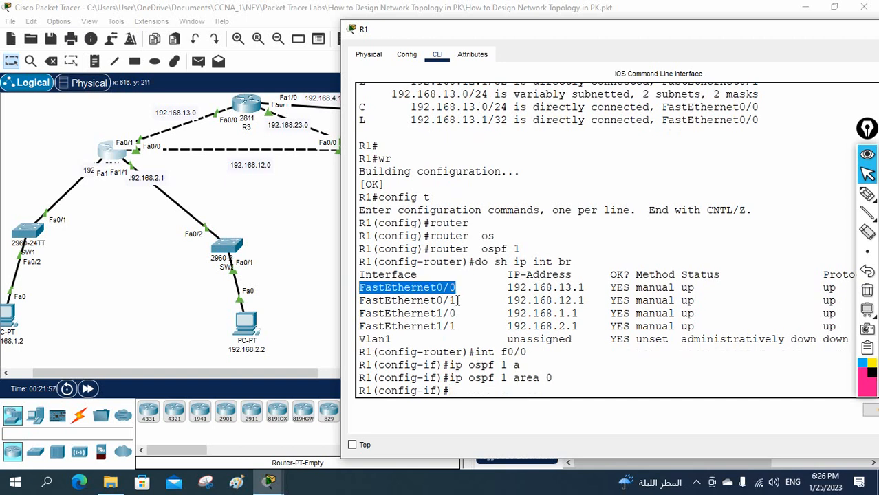
left_click_drag(456, 300, 359, 303)
right_click(372, 305)
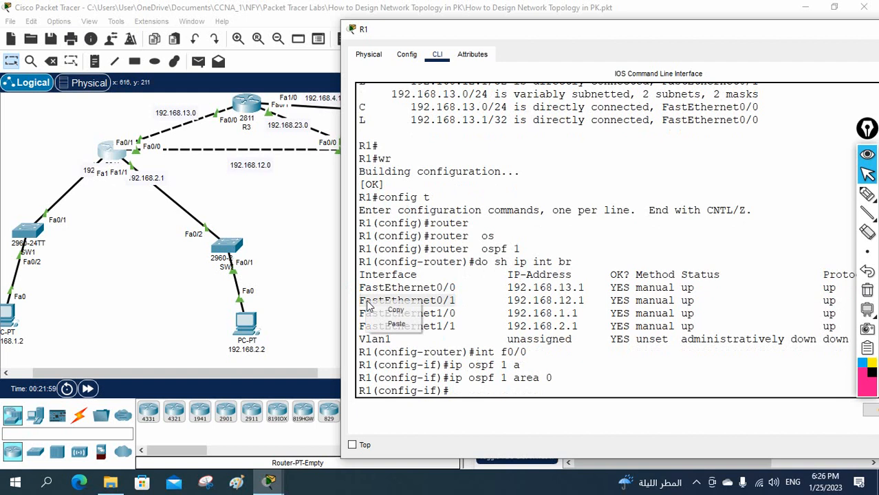
left_click(377, 310)
left_click(530, 370)
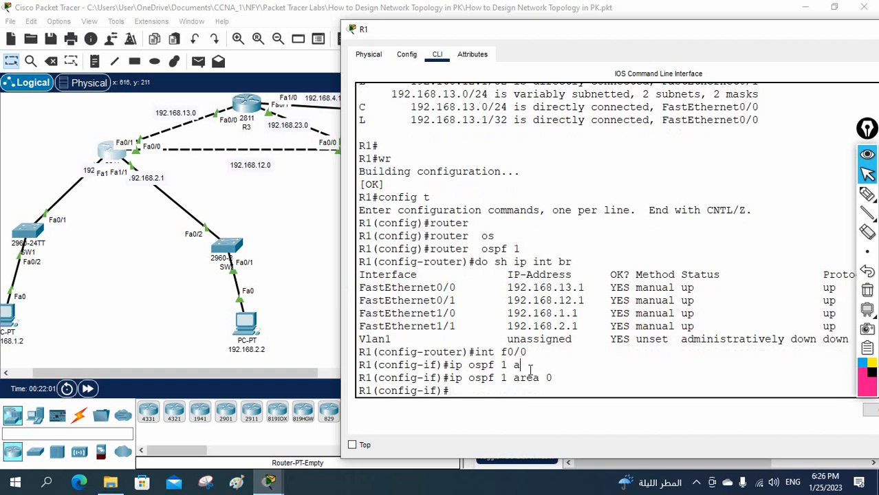
type("int")
right_click(548, 372)
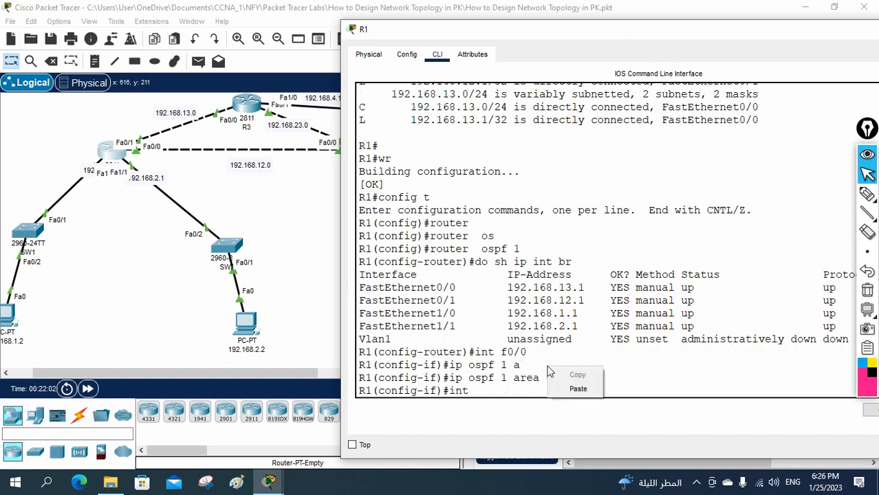
left_click(578, 388)
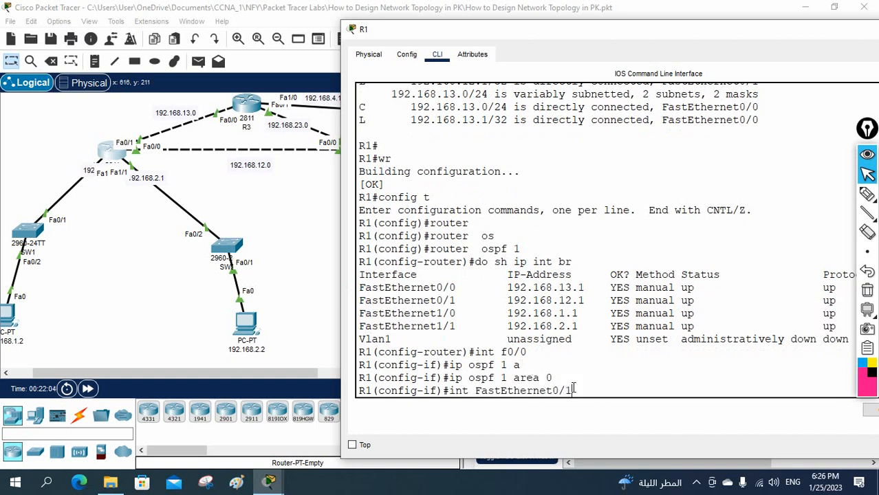
key("Return")
Enable OSPF on FastEthernet0/1 by copying and running the previous "ip ospf 1 area 0" command
left_click_drag(553, 366, 451, 366)
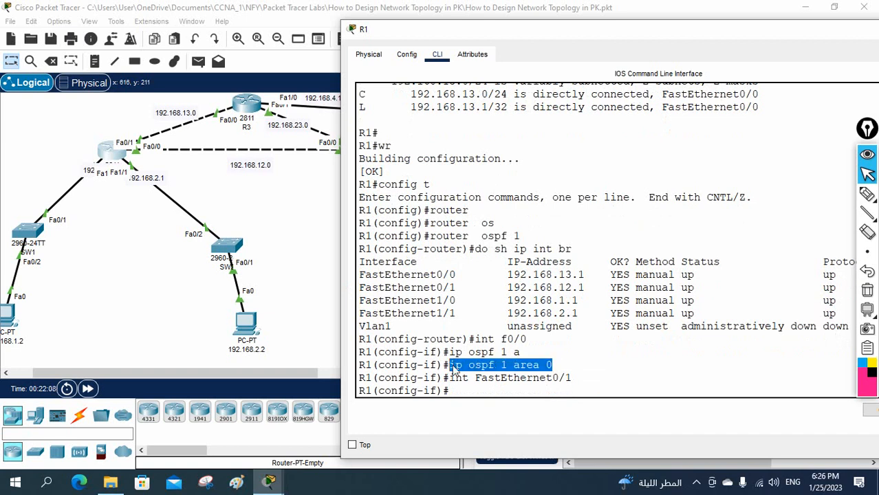
right_click(467, 370)
left_click(482, 375)
left_click(451, 389)
right_click(475, 390)
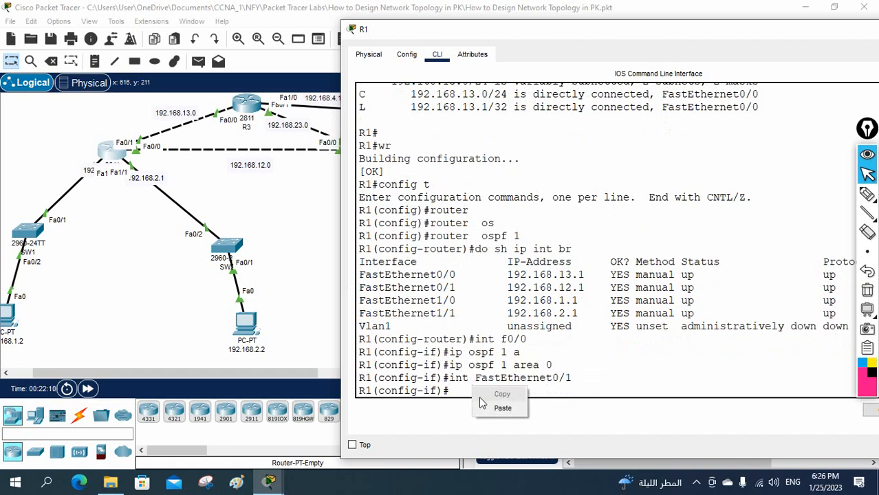
left_click(487, 408)
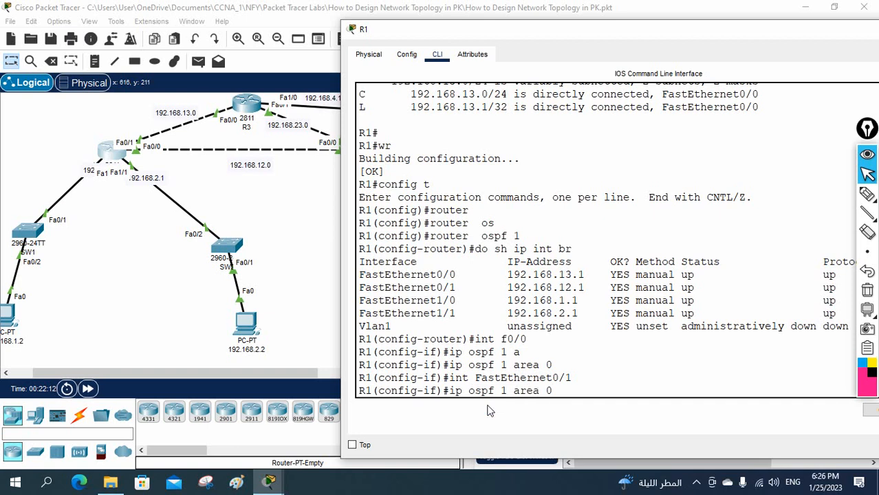
key("Return")
left_click_drag(462, 276, 360, 259)
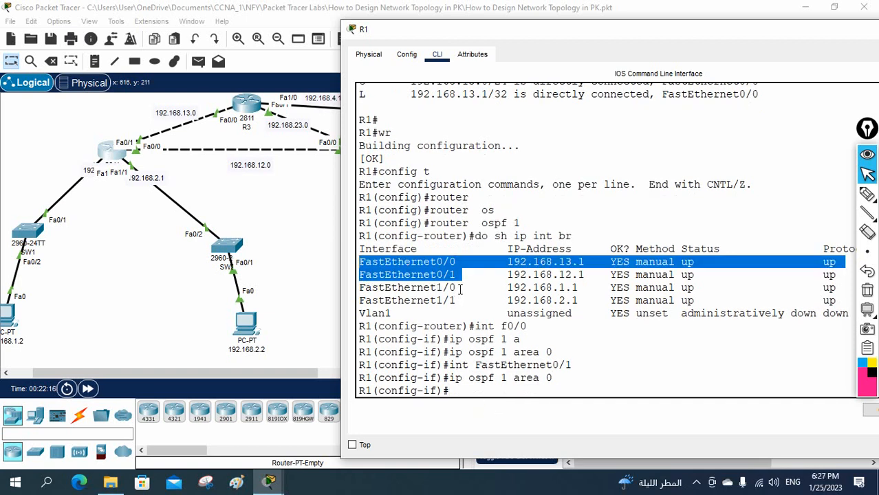
left_click_drag(461, 289, 357, 285)
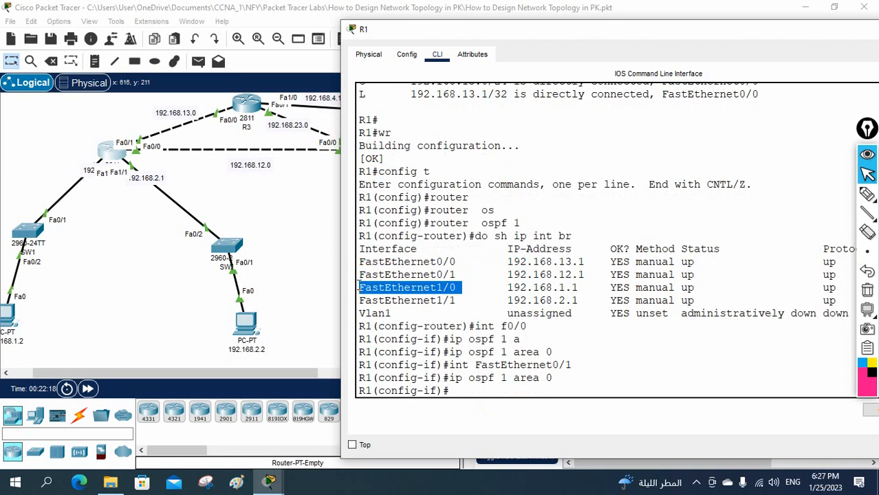
key("ctrl+z")
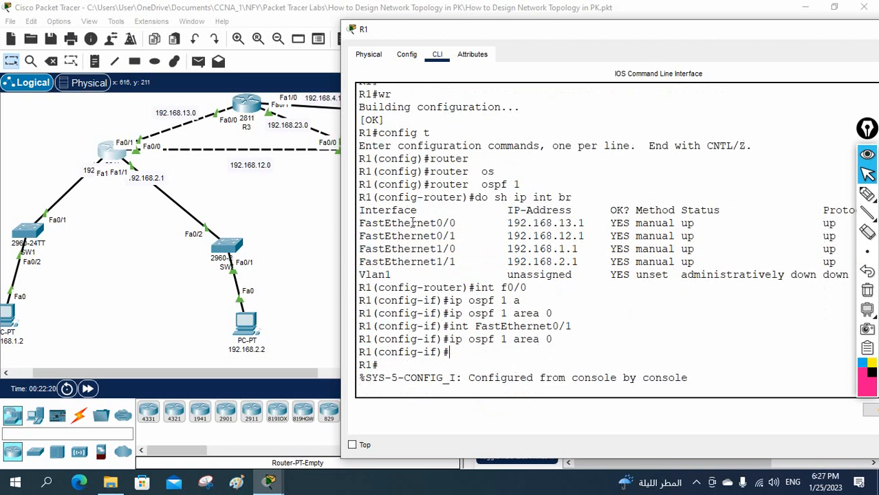
left_click_drag(461, 250, 357, 249)
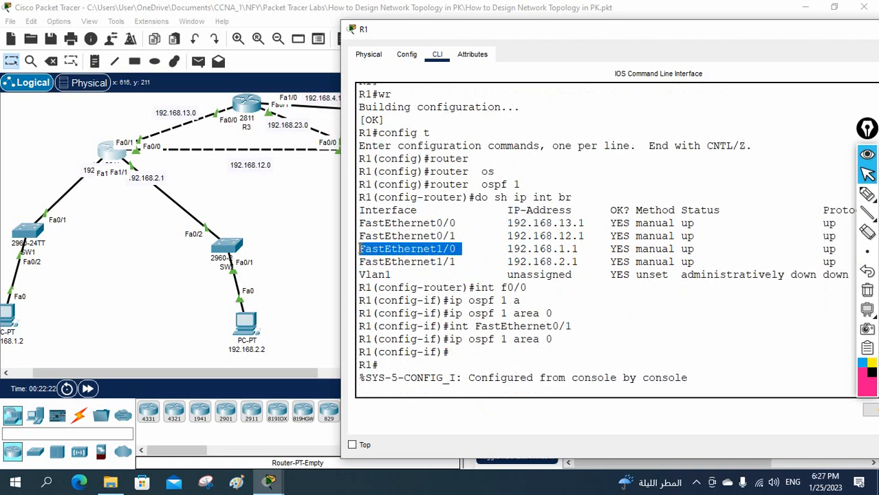
key("Return")
Copy the FastEthernet1/0 name from R1's interface listing, and enter that interface's configuration with "config t" and "int FastEthernet1/0"
left_click_drag(461, 239, 355, 236)
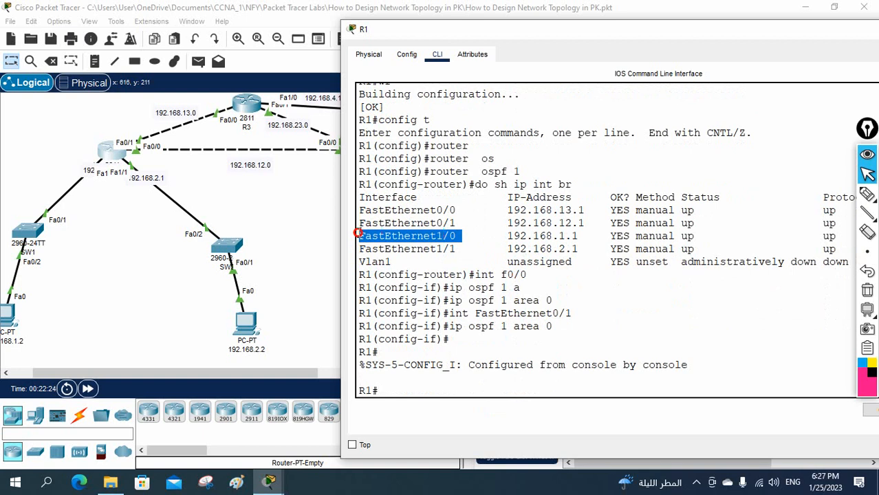
right_click(393, 237)
left_click(422, 244)
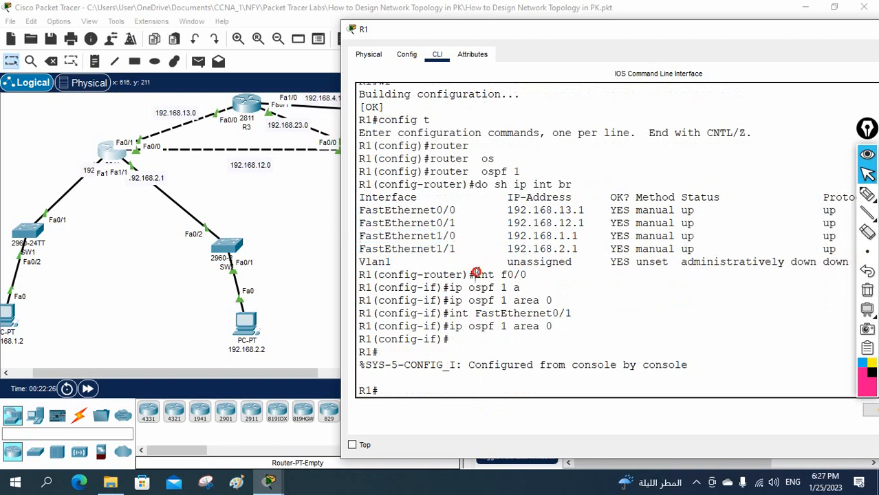
type("config t")
key("Return")
type("int")
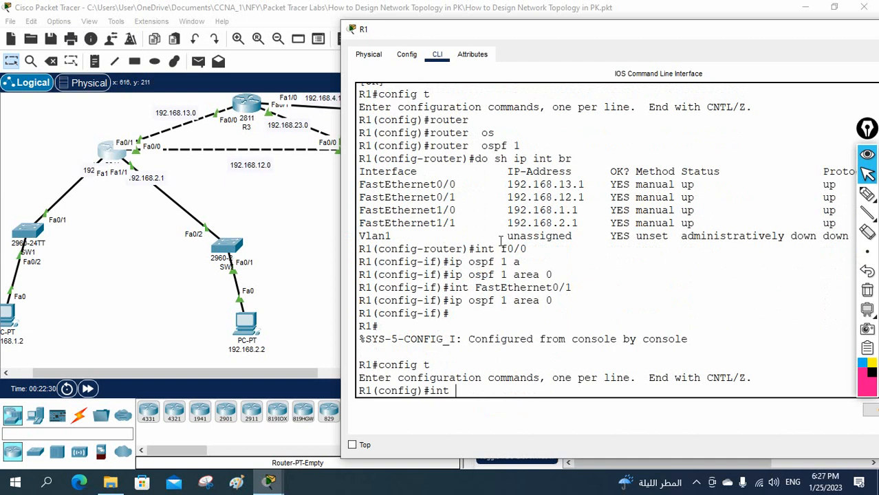
right_click(501, 241)
left_click(524, 265)
key("Return")
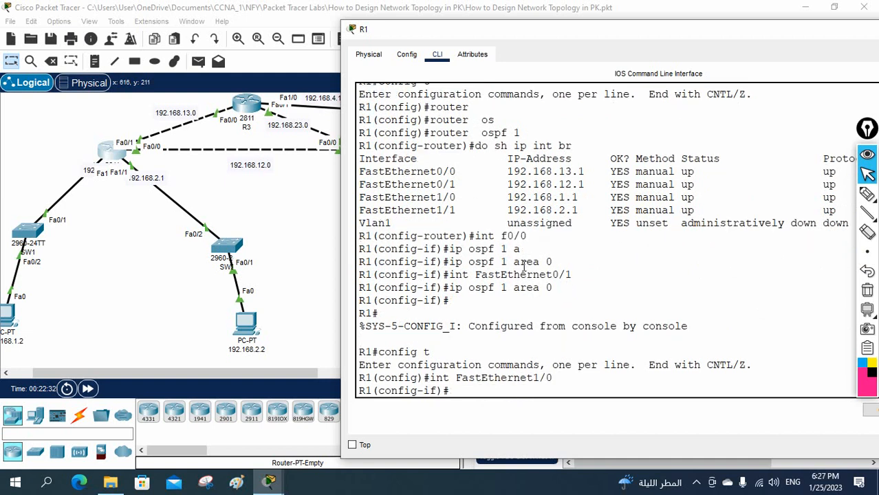
Enable OSPF on R1's FastEthernet1/0 by copying and running the earlier "ip ospf 1 area 0" command
left_click_drag(555, 287, 447, 289)
right_click(452, 292)
left_click(465, 299)
right_click(513, 352)
left_click(527, 375)
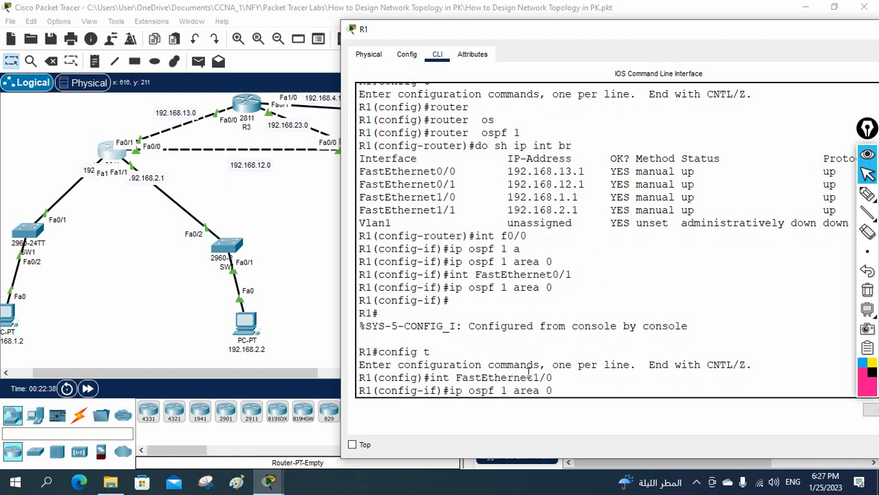
key("Return")
Enable OSPF on R1's interface f1/1 with "ip ospf 1 area 0", and leave configuration mode
left_click_drag(468, 184, 366, 185)
left_click(494, 249)
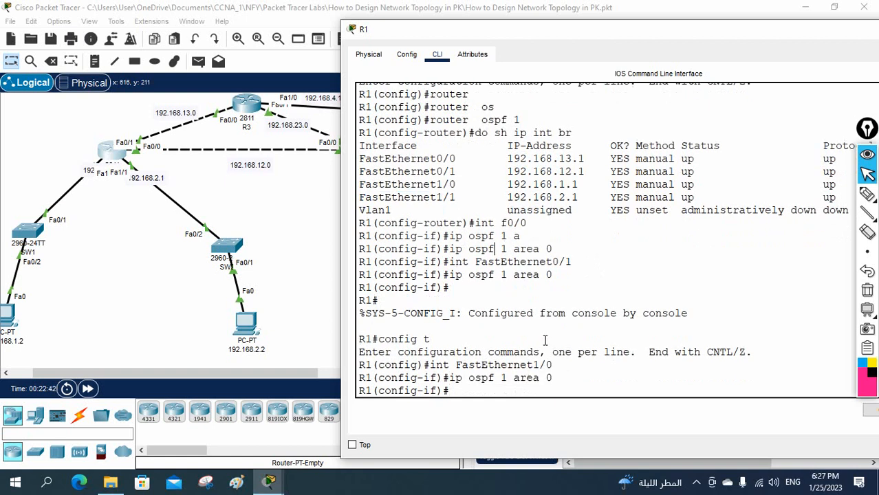
type("int f1/1")
key("Return")
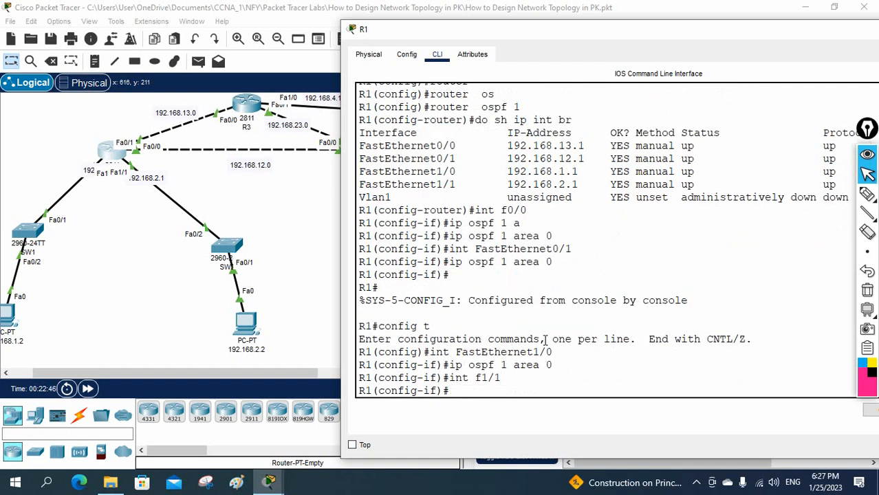
type("ip osp")
key("Tab")
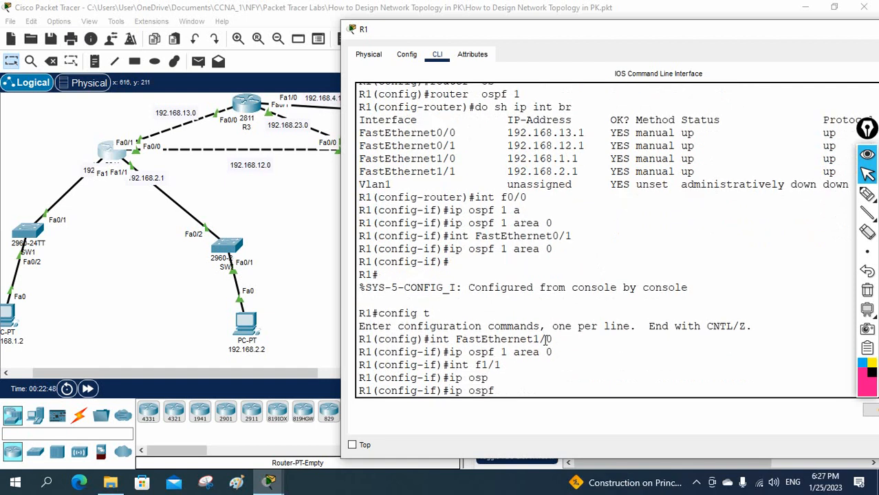
type("1 area 0")
key("Return")
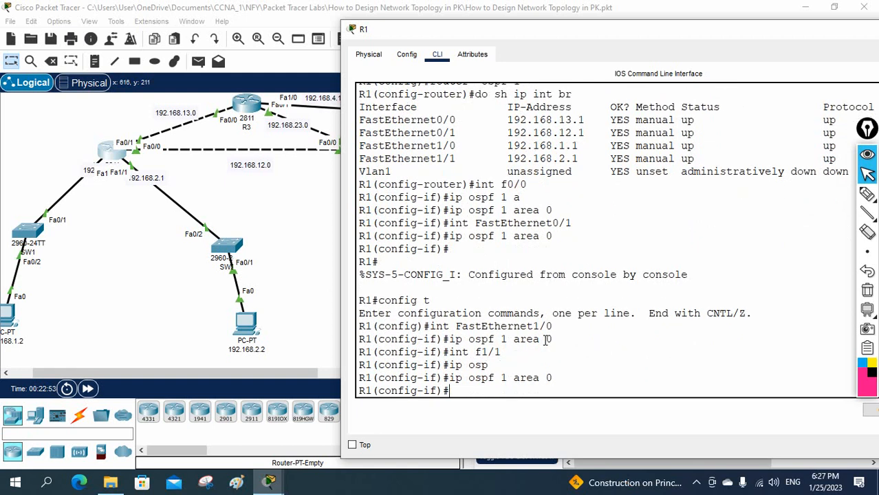
key("ctrl+z")
key("Return")
key("Return")
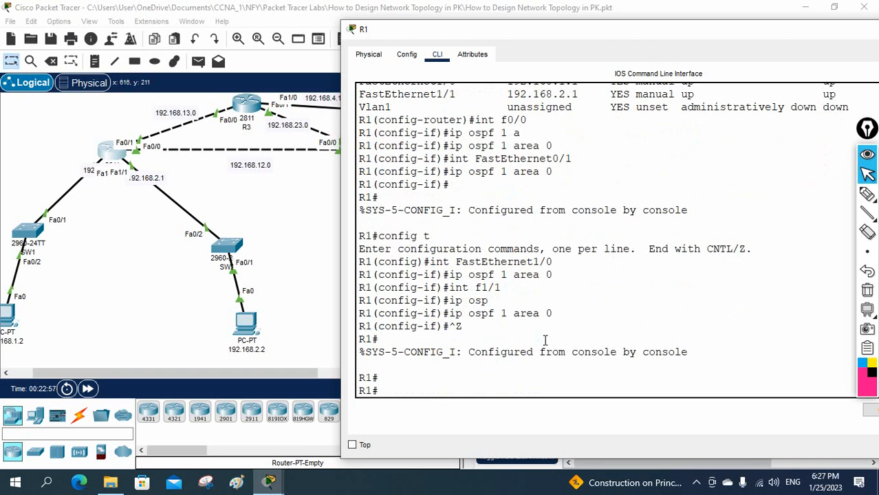
List R1's OSPF interfaces with "sh ip ospf int br" and examine the interface entries
type("sh ip osp")
key("Tab")
type("int br")
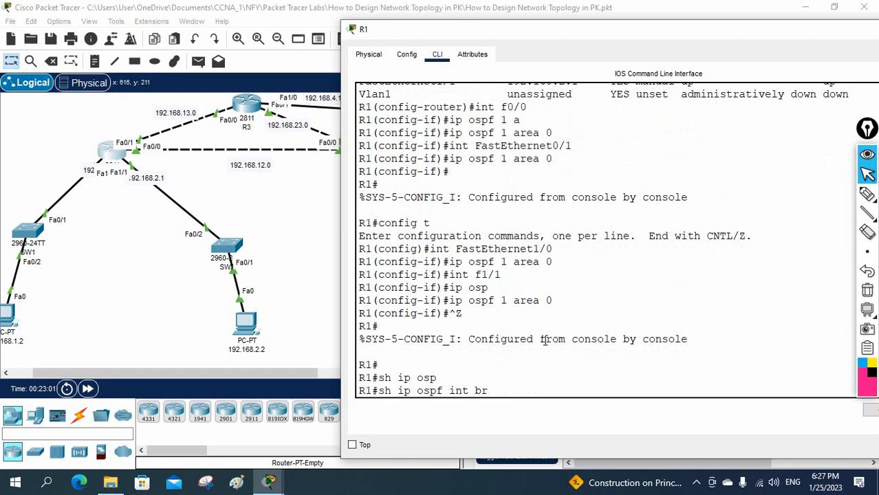
key("Return")
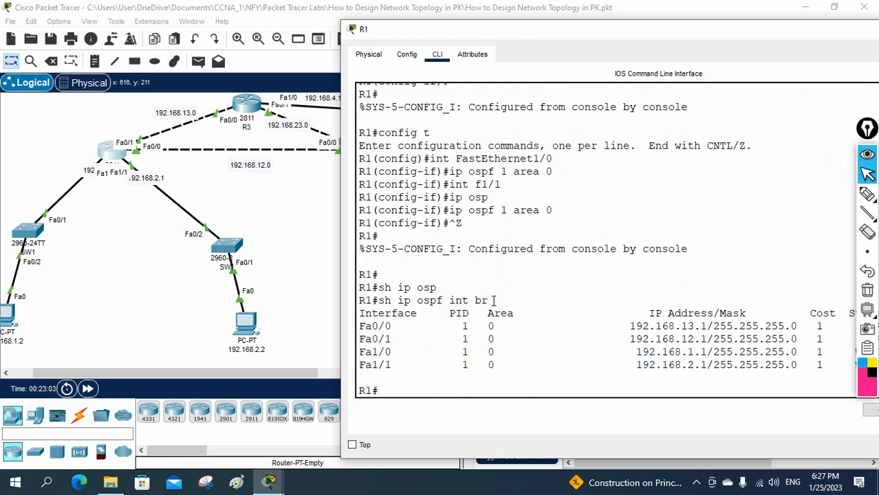
left_click_drag(493, 301, 378, 304)
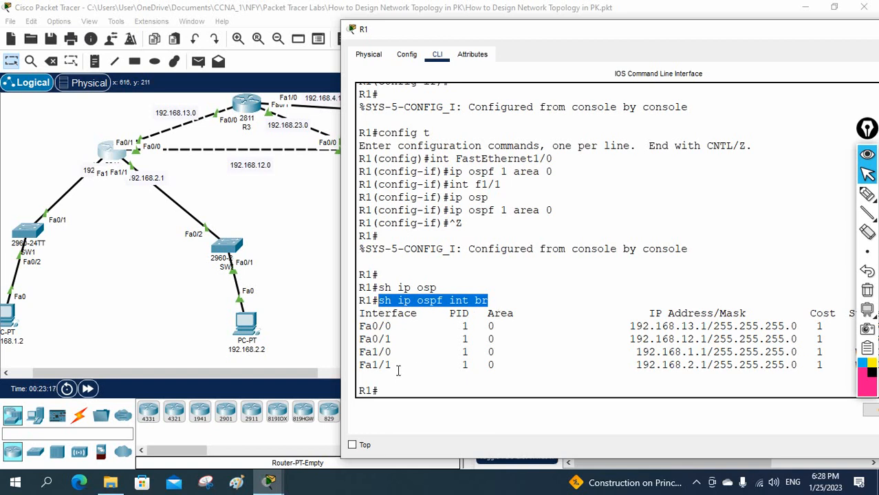
left_click_drag(389, 365, 357, 328)
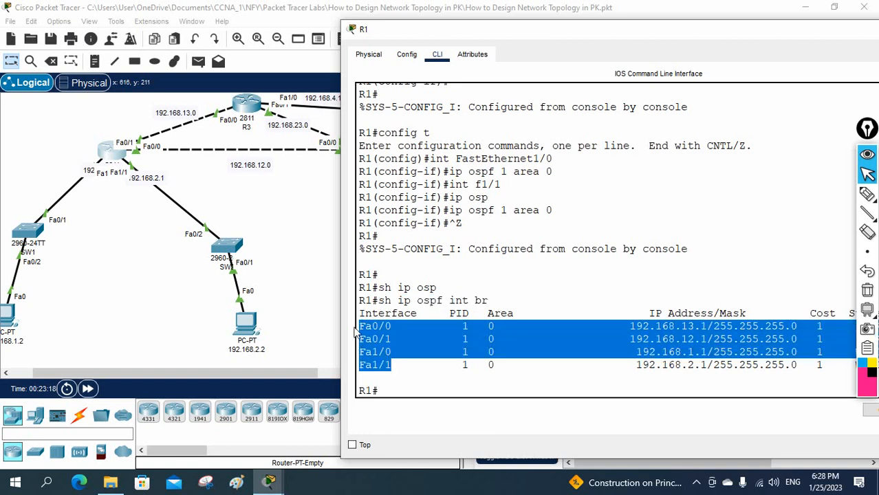
left_click(388, 334)
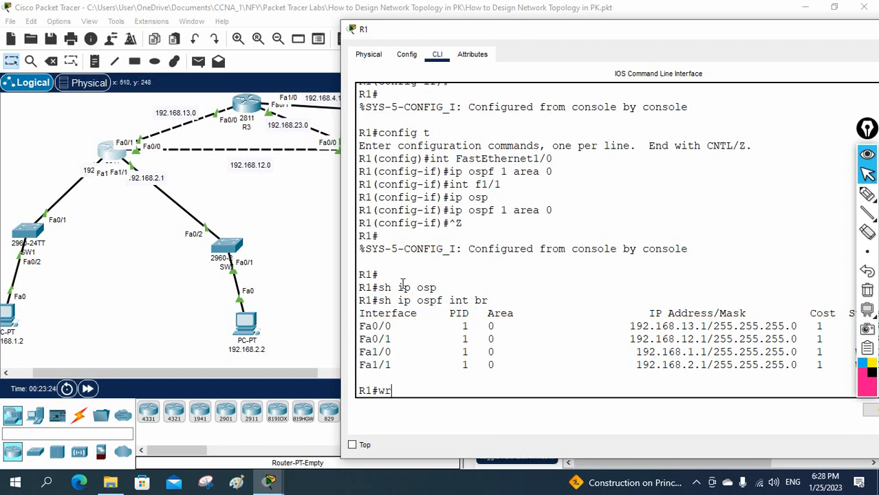
Save R1's configuration with "wr" and close the R1 window
type("wr")
key("Return")
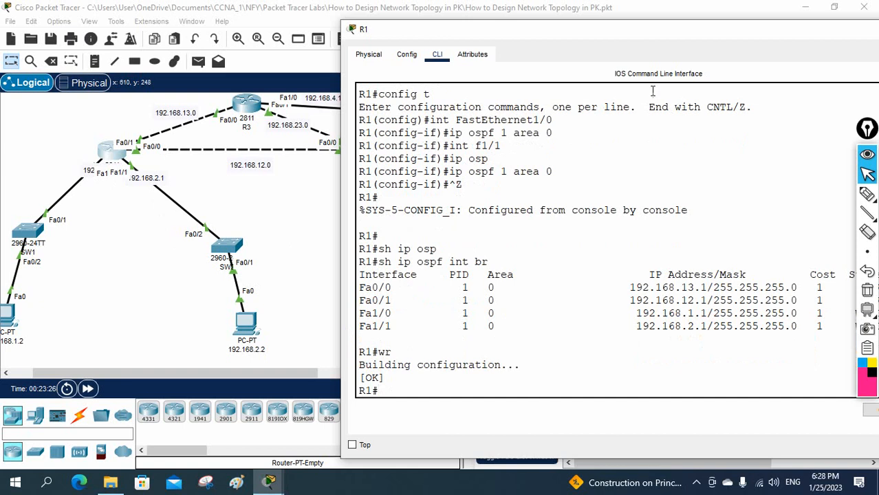
left_click_drag(687, 33, 504, 37)
left_click(778, 38)
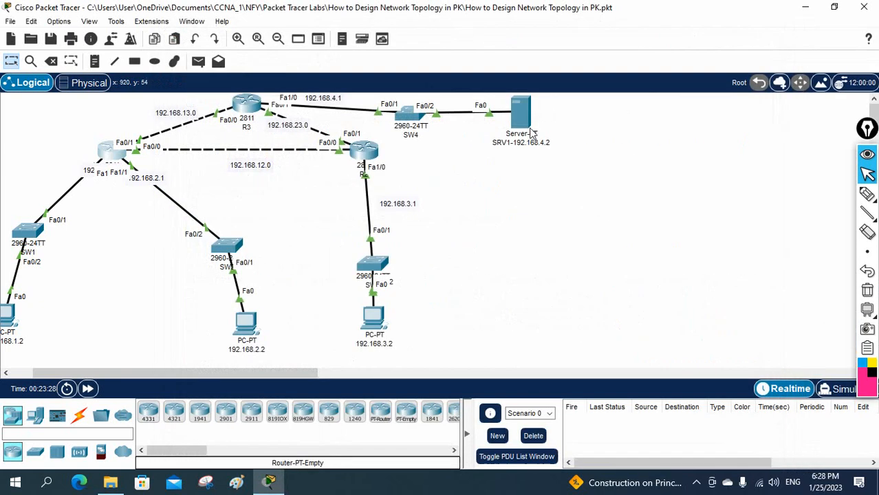
Open router R2's command line, list its interfaces with "sh ip int br", and examine the addressed FastEthernet entries
left_click(362, 153)
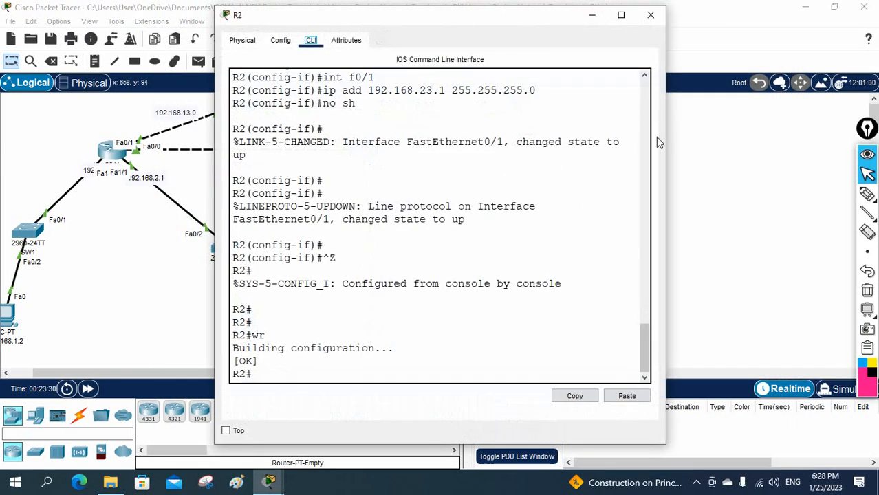
left_click_drag(523, 28, 645, 32)
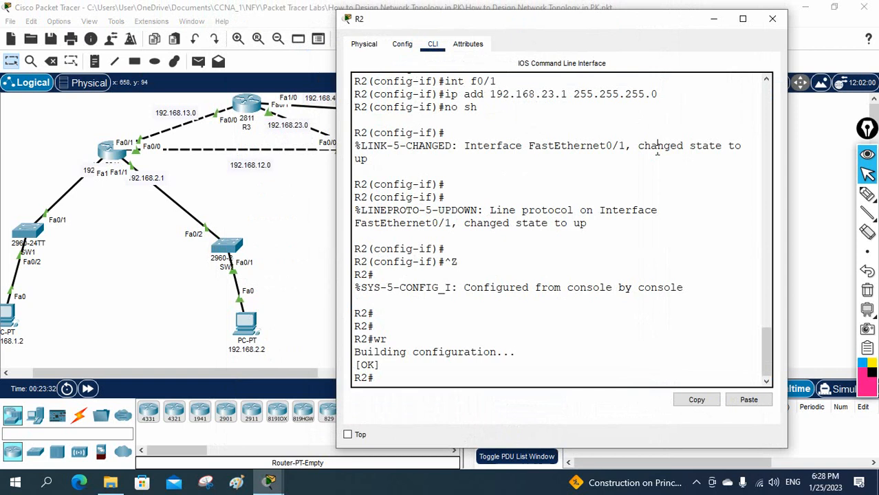
type("sh ip int b")
type("r")
key("Return")
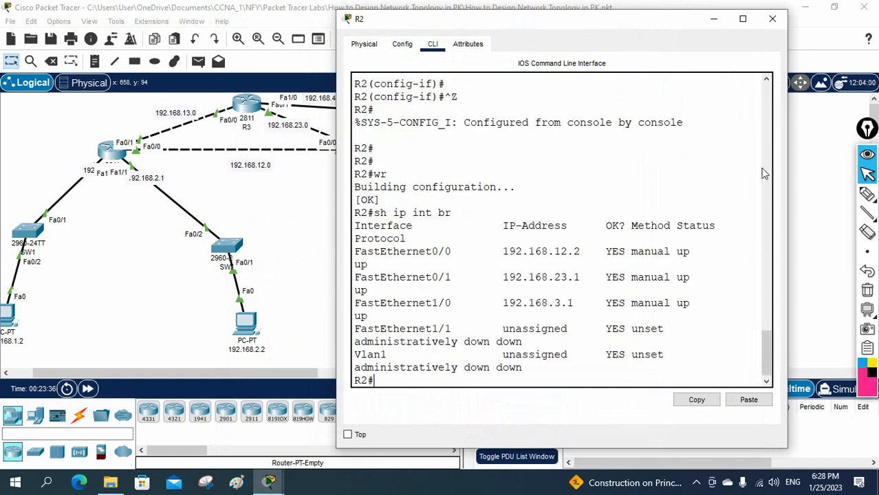
mouse_move(787, 165)
left_mouse_down()
mouse_move(874, 165)
mouse_move(875, 183)
left_mouse_up()
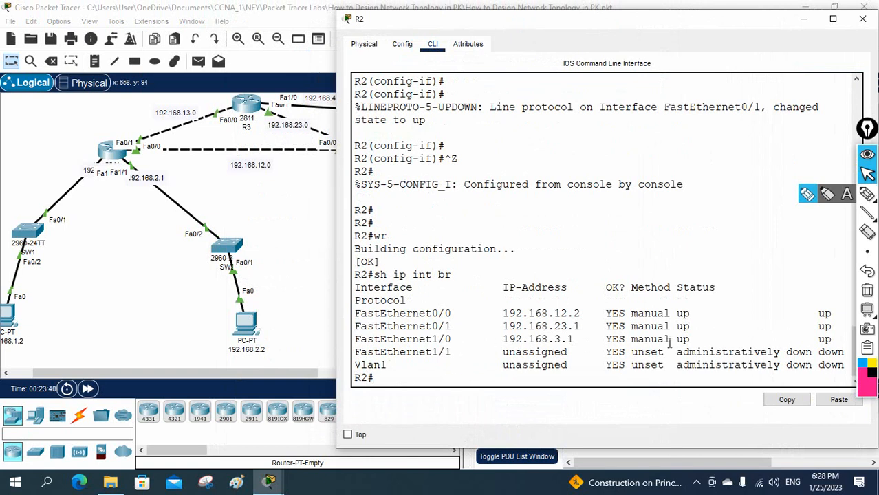
left_click_drag(702, 340, 354, 313)
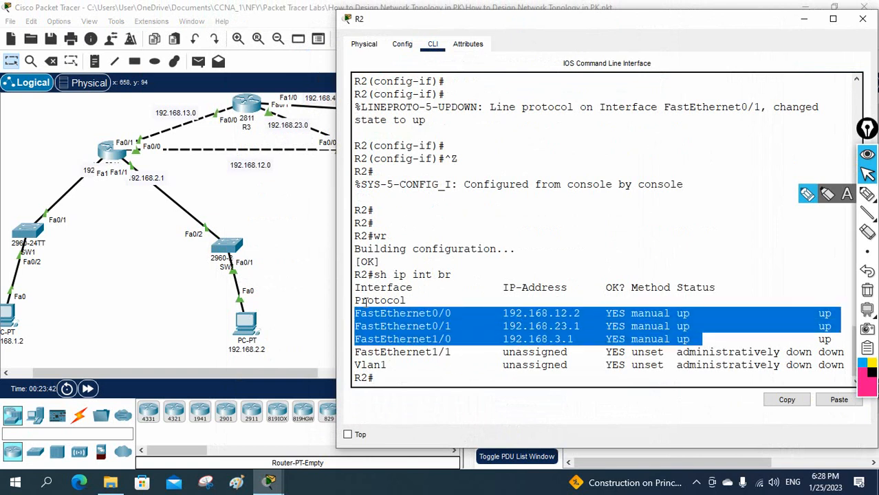
left_click_drag(514, 19, 617, 25)
left_click(648, 126)
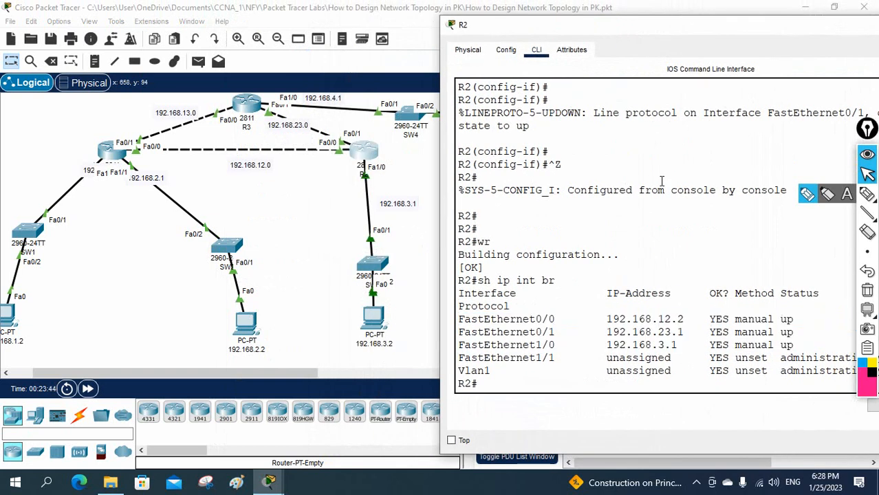
Enter global configuration on R2 and start OSPF process 1 with "router ospf 1"
type("config t")
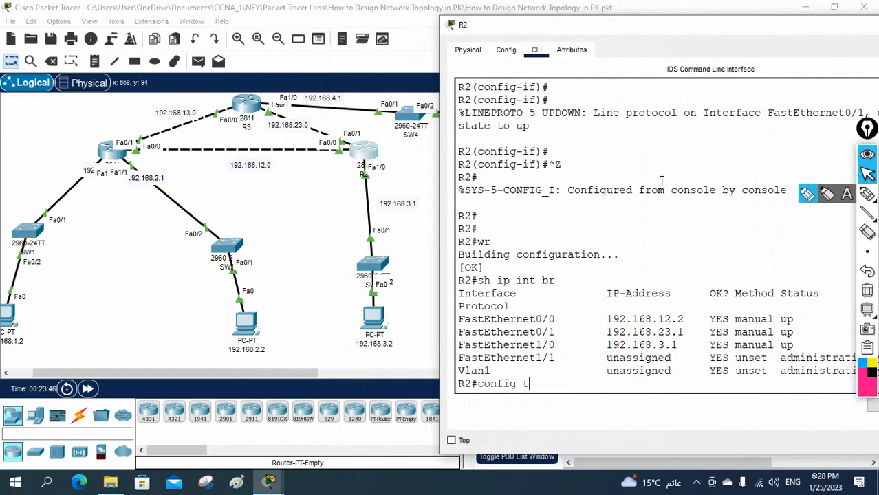
key("Return")
type("int")
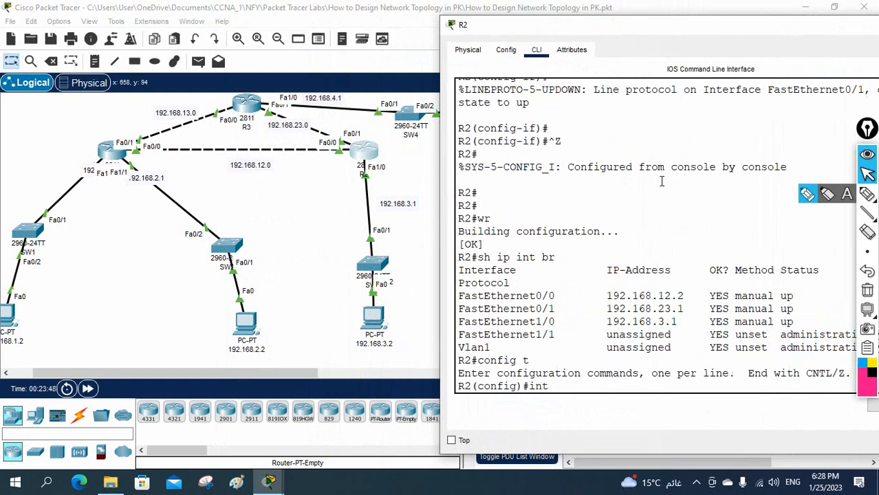
key("BackSpace")
key("BackSpace")
key("BackSpace")
key("BackSpace")
type("rout")
key("Tab")
type("osp")
key("Tab")
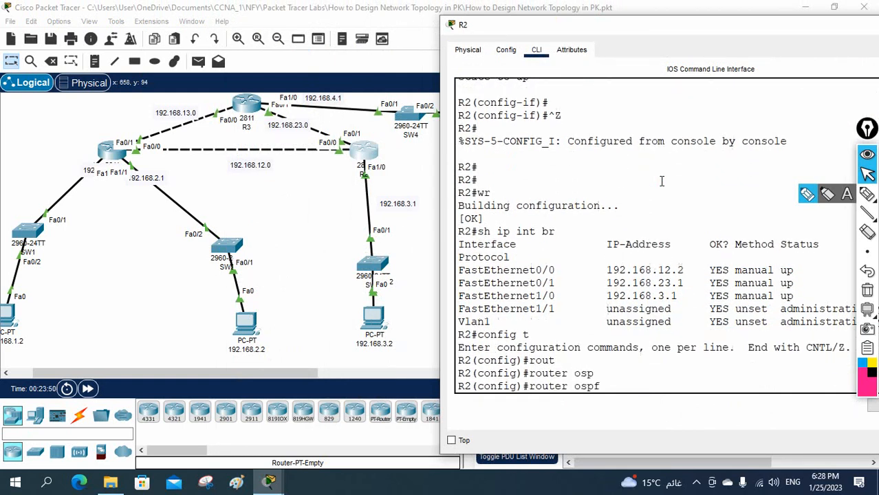
type("1")
key("Return")
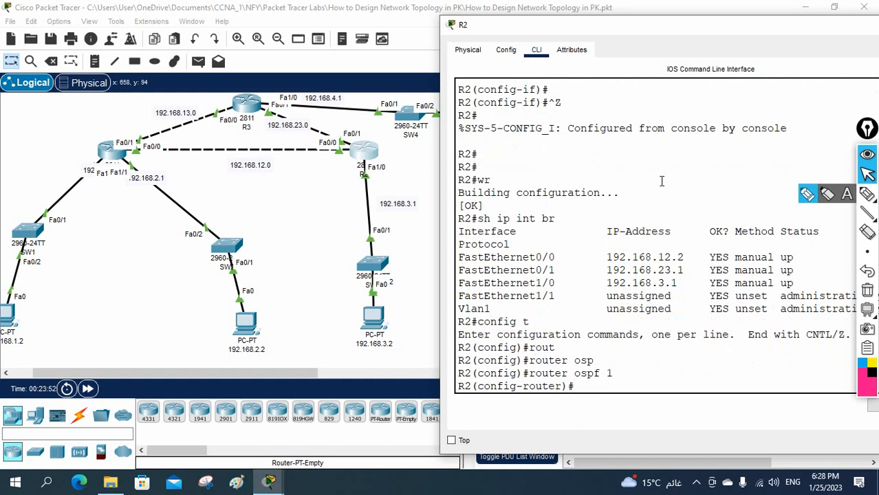
Enable OSPF on R2's interface f0/0 with "ip ospf 1 area 0"
type("int f0/0")
key("Return")
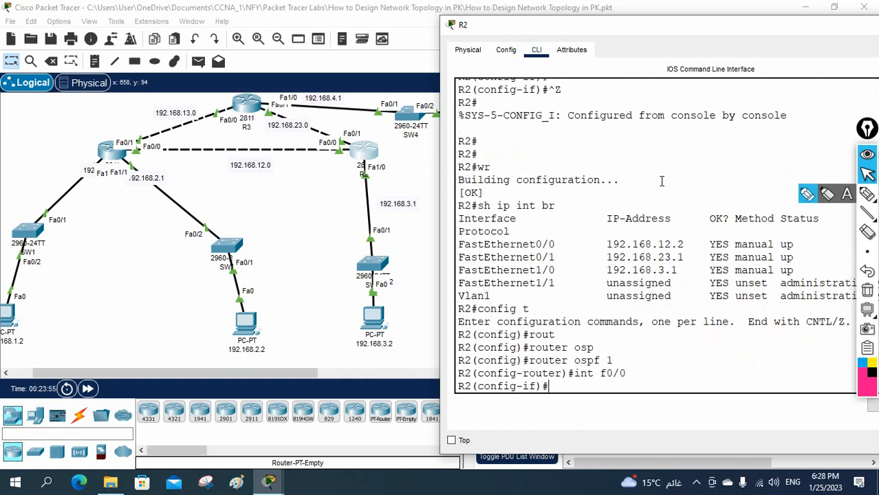
type("ip os")
key("Tab")
type("1")
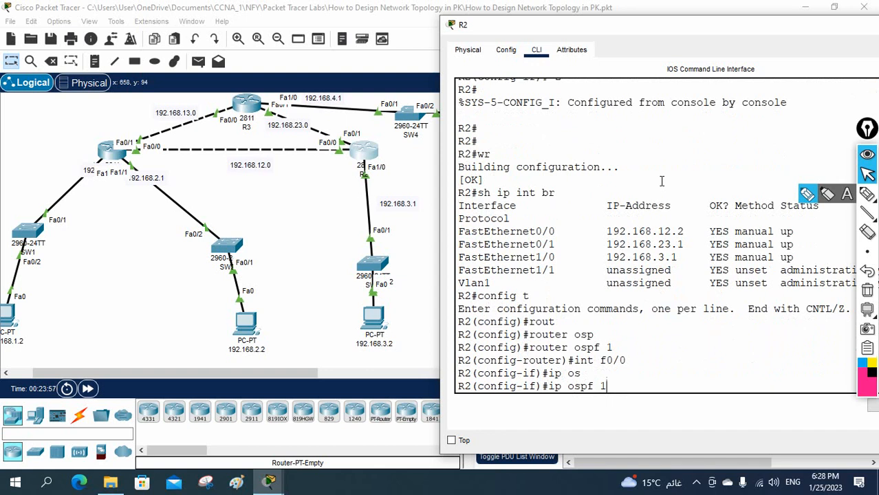
type(" area 0")
key("Return")
Enable OSPF on R2's interface f0/1 with "ip ospf 1 area 0"
type("i")
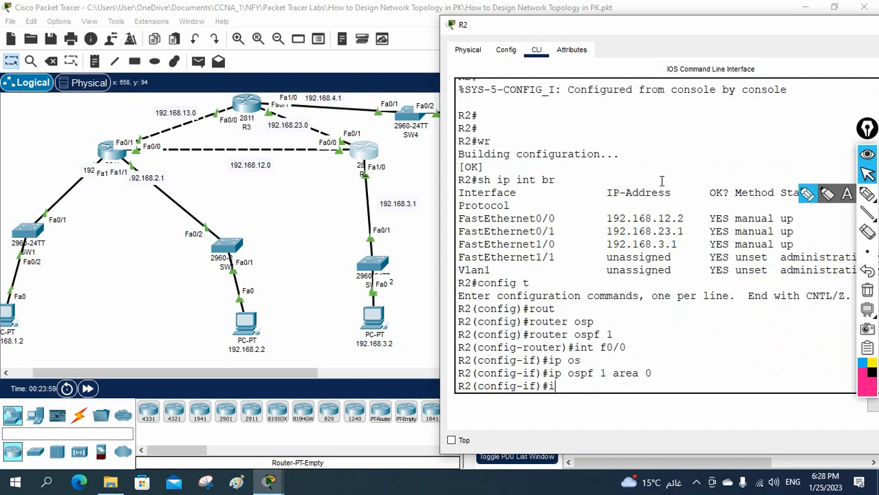
type("nt f0/1")
key("Return")
type("ip os")
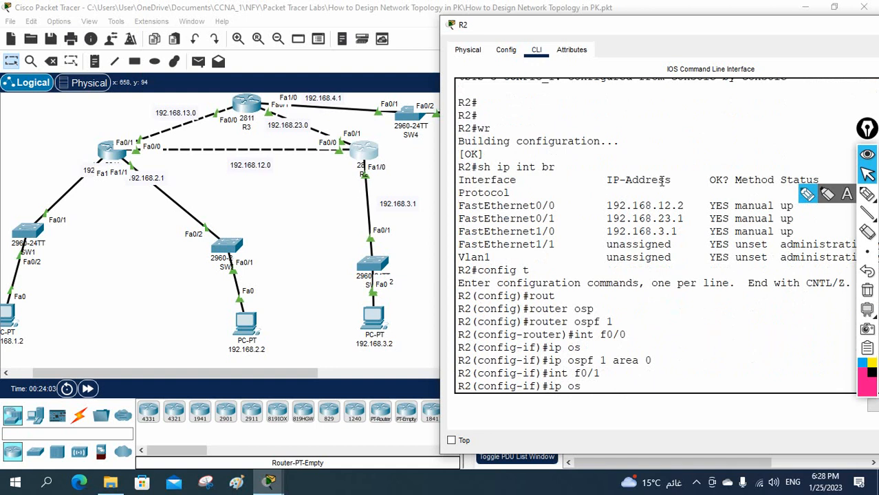
key("Tab")
type("1 are")
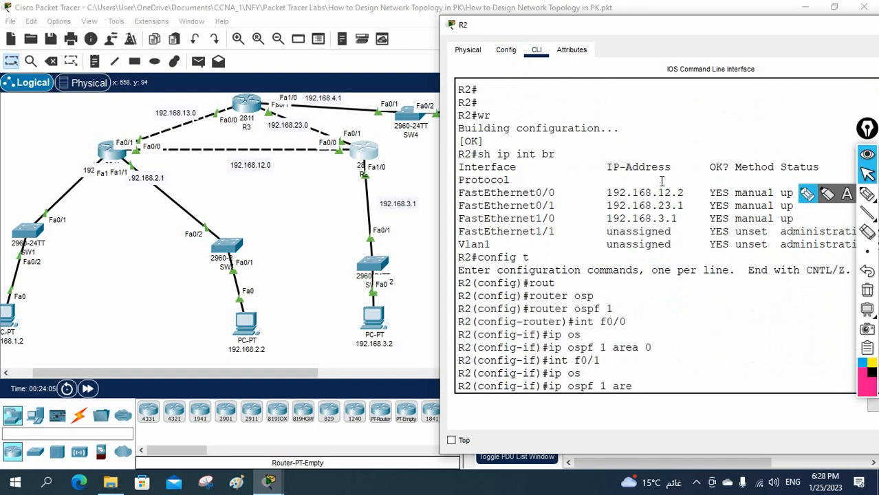
type("a 0")
key("Return")
Enable OSPF on R2's interface f1/0 with "ip ospf 1 area 0" and leave configuration mode
type("int")
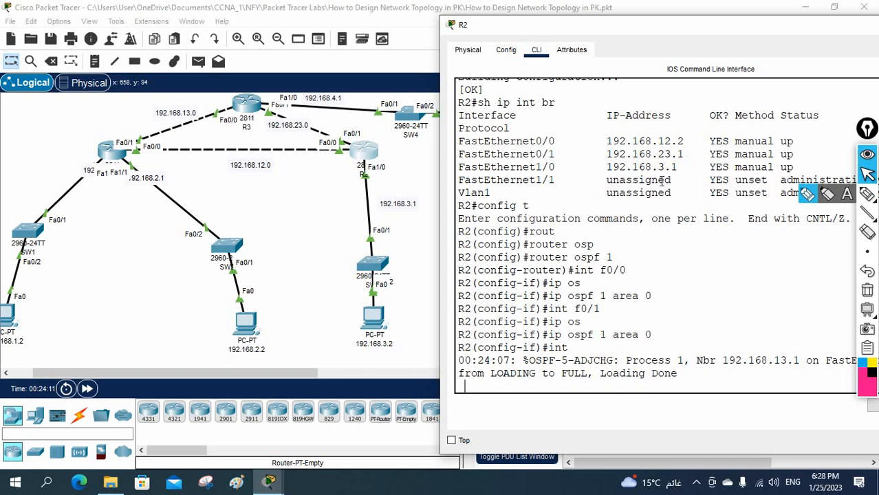
key("Return")
type("int f")
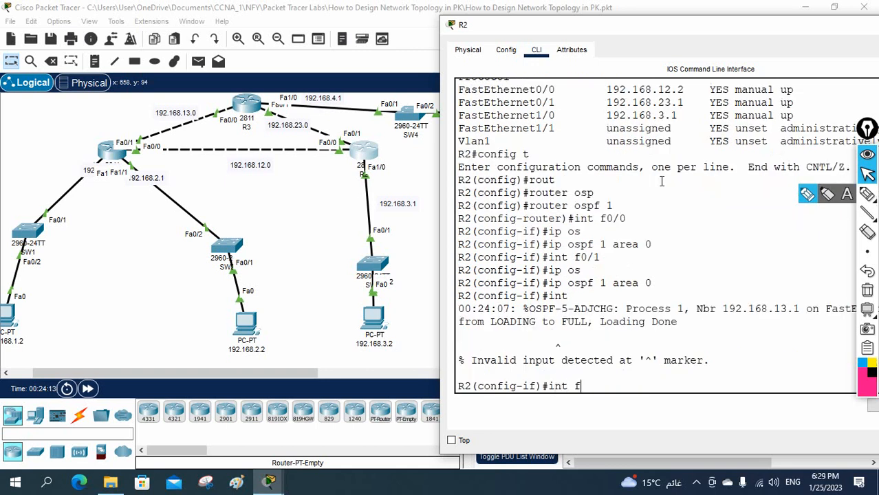
type("1/0")
key("Return")
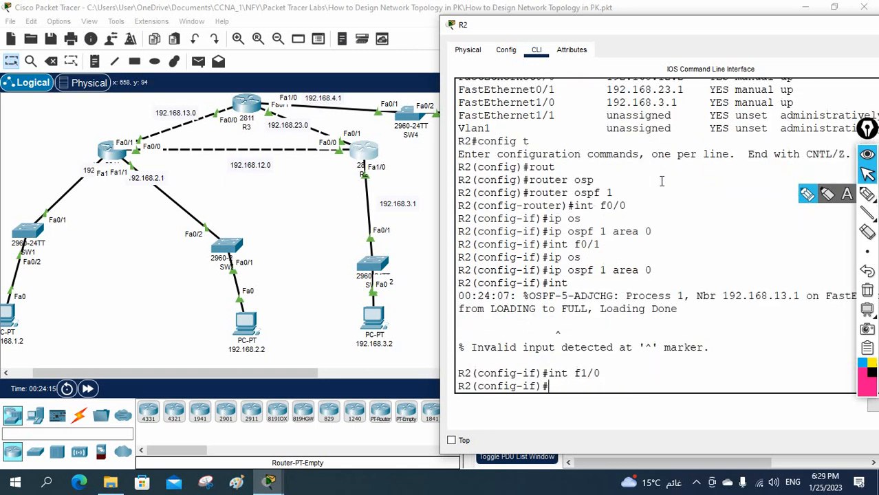
type("ip os")
key("Tab")
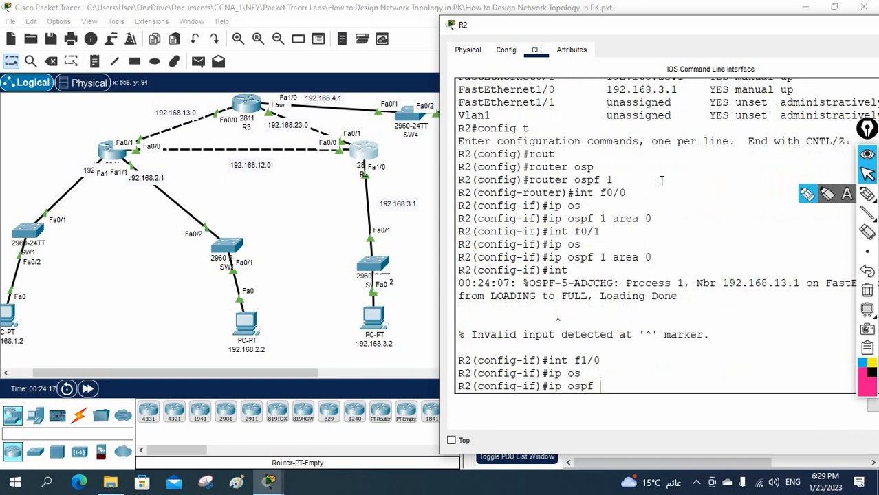
type("1 area 0")
key("Return")
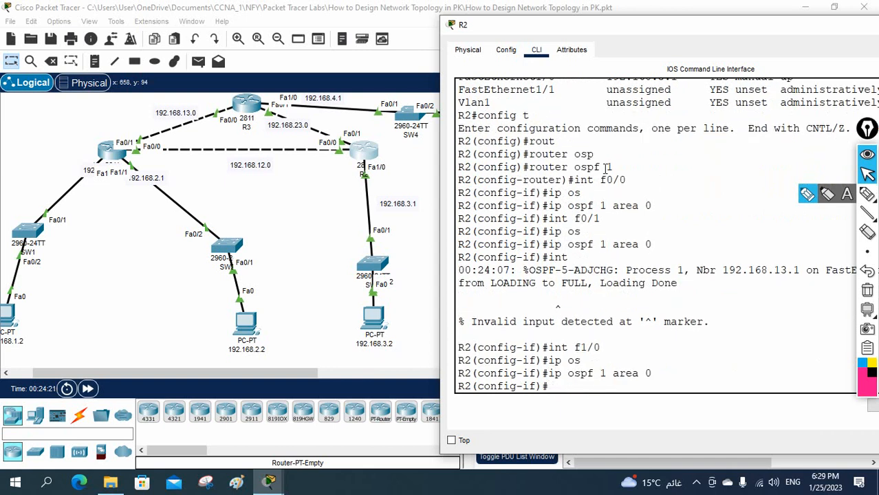
key("ctrl+z")
key("Return")
key("Return")
key("Return")
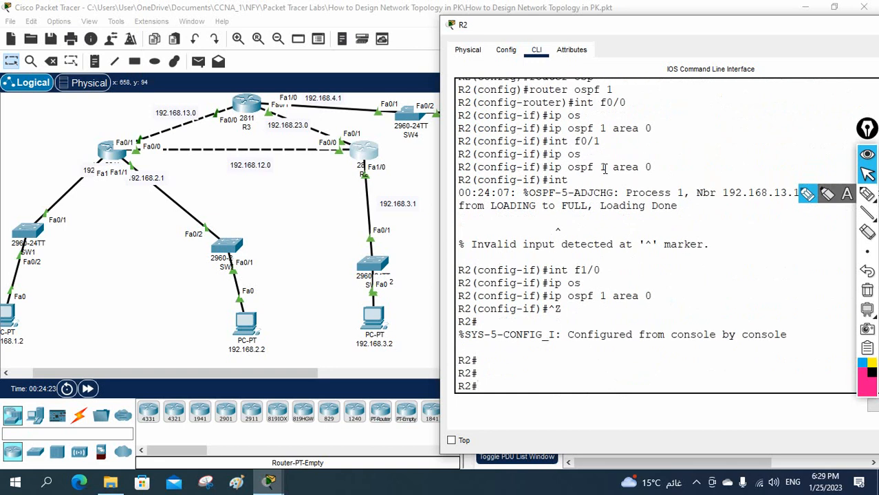
List R2's OSPF-enabled interfaces with "sh ip ospf int br" and examine the area and address of each entry
type("sh ip ospf")
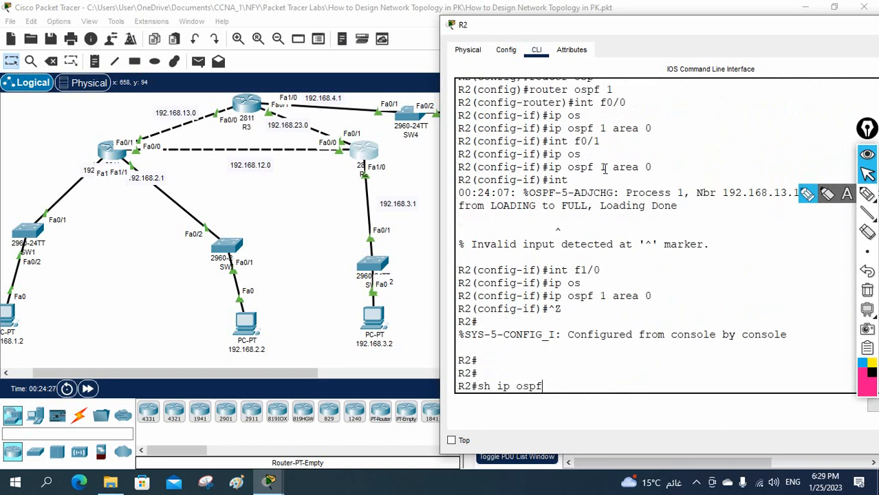
key("Tab")
type("int")
key("Tab")
type("b")
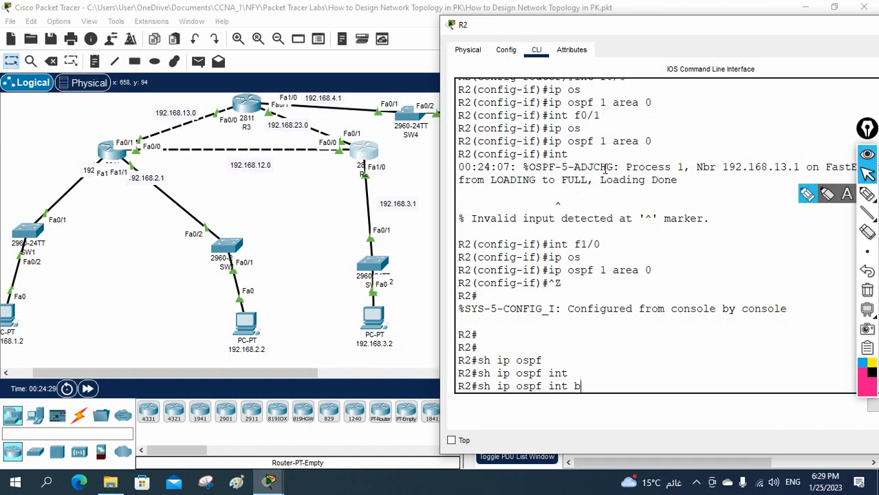
type("r")
key("Return")
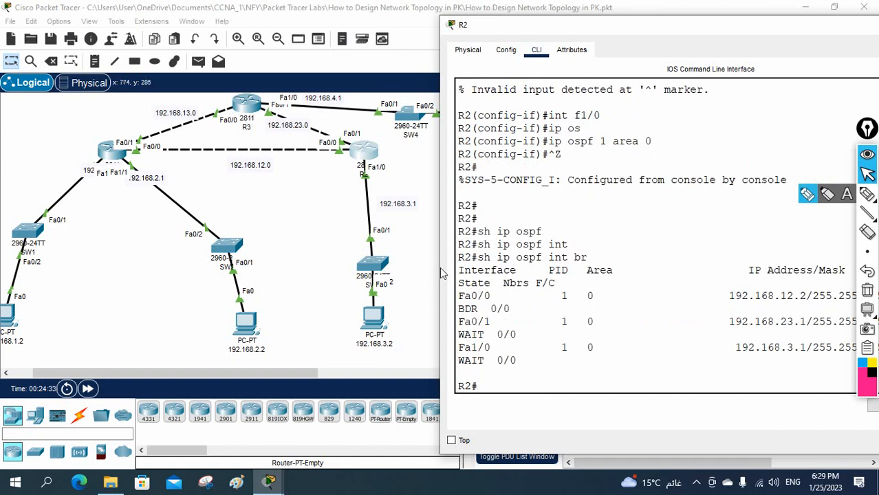
left_click_drag(440, 269, 283, 274)
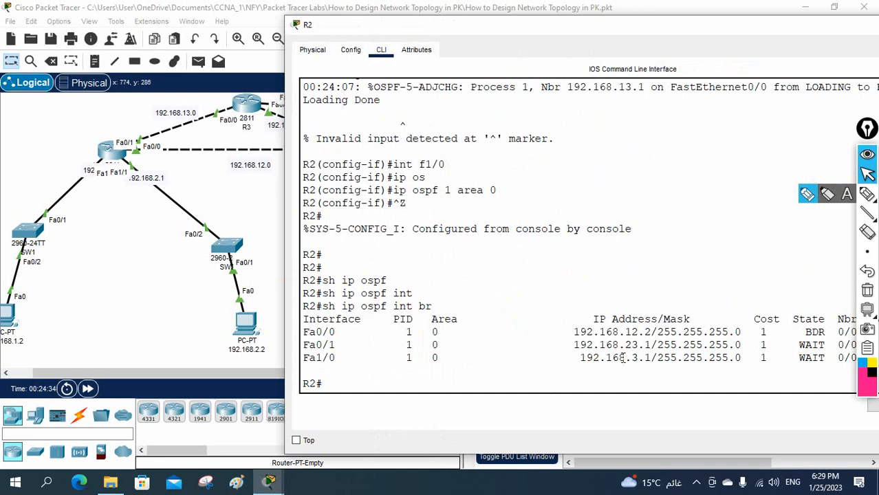
left_click_drag(303, 332, 715, 359)
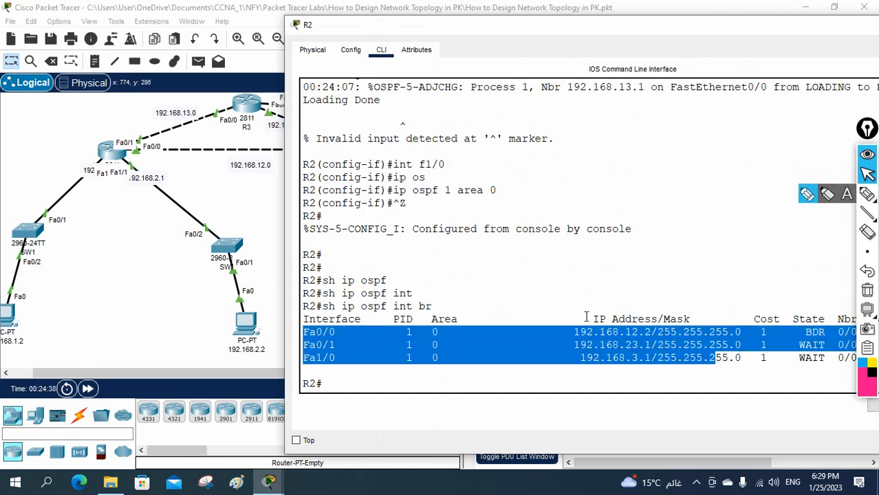
List R2's interfaces with "sh ip int br" to compare them with the OSPF entries, and save the configuration with "wr"
type("sh ip int br")
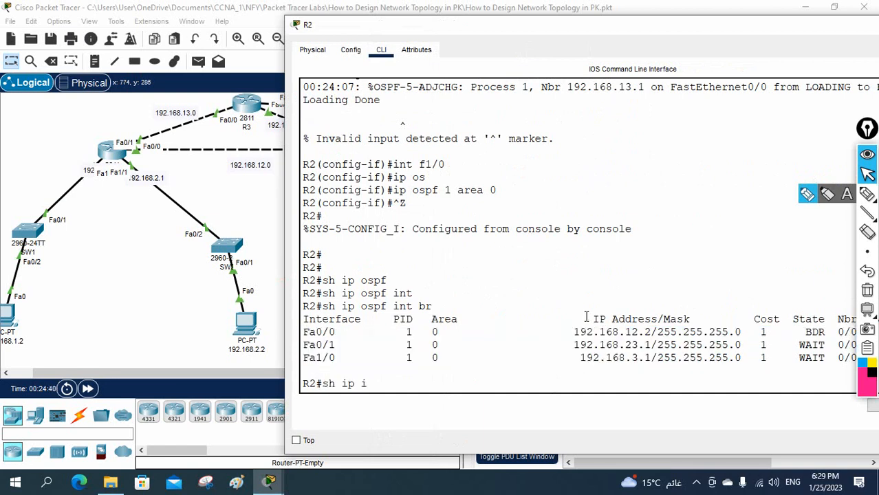
key("Return")
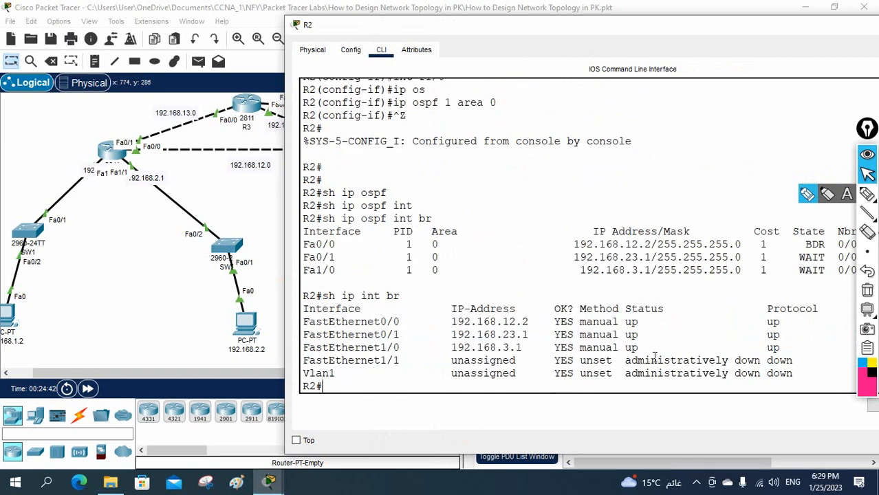
left_click_drag(790, 348, 287, 327)
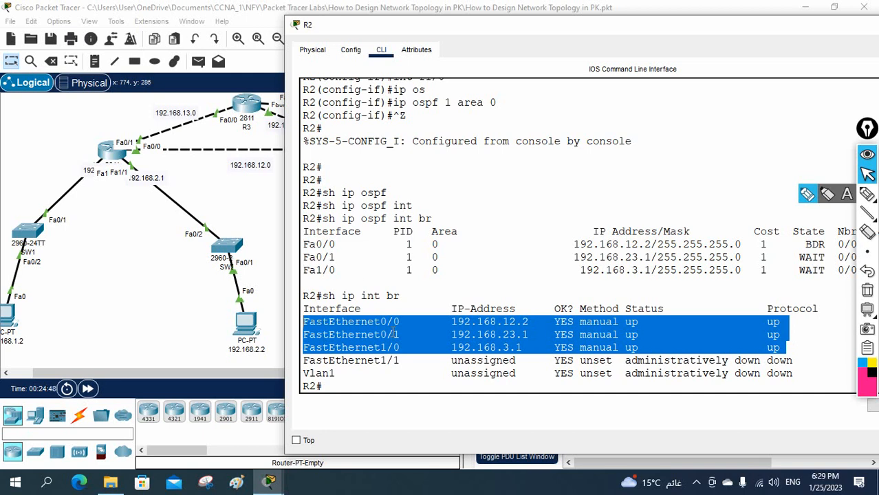
left_click(619, 263)
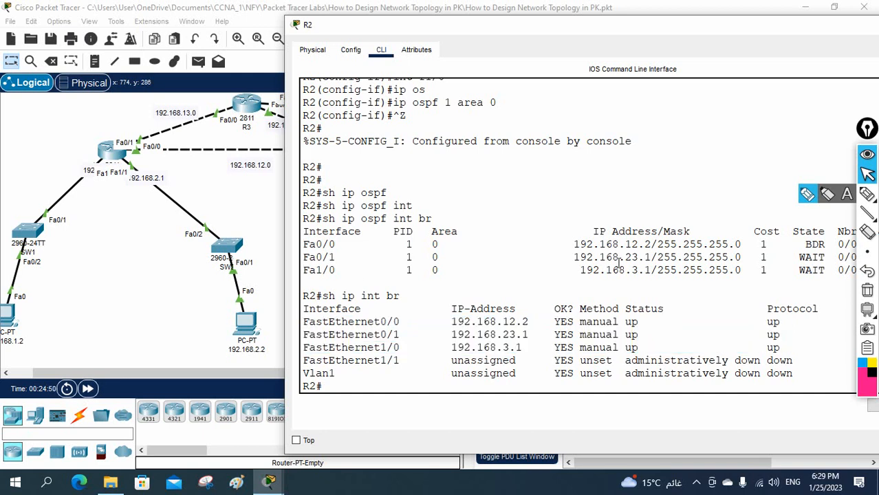
key("Return")
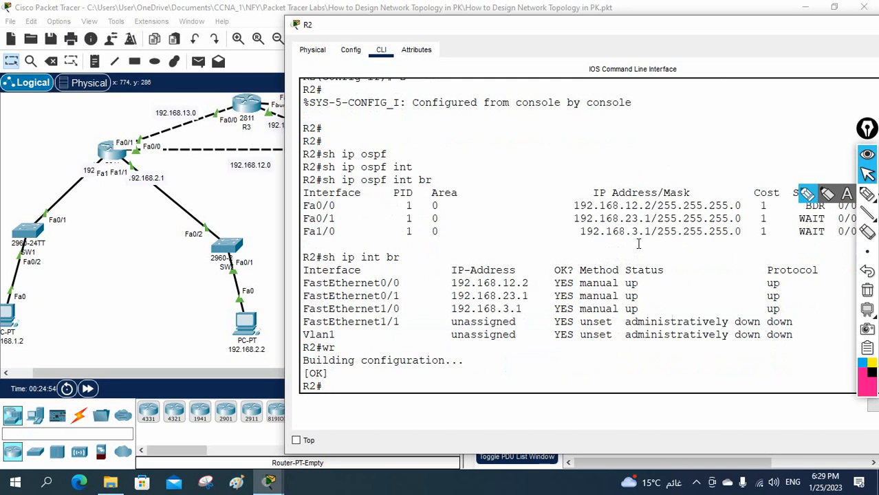
Display R2's routing table with "sh ip route" and examine the routes learned through OSPF
type("sh ip rou")
key("Tab")
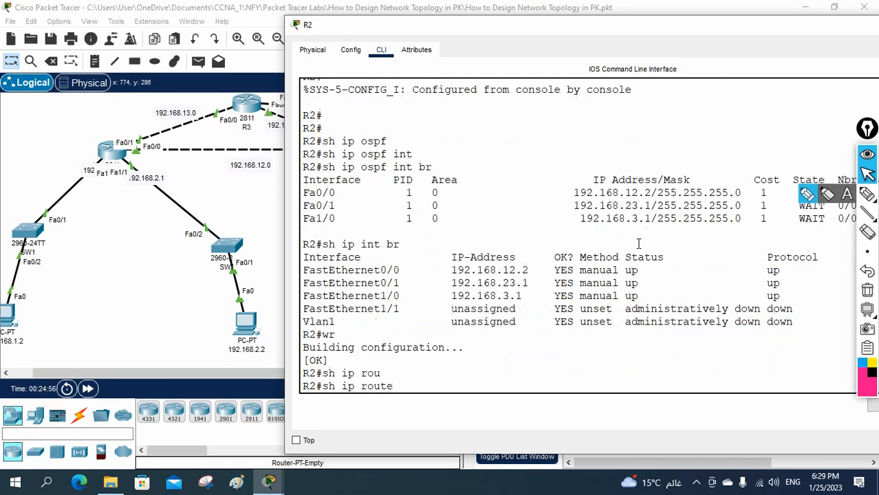
key("Return")
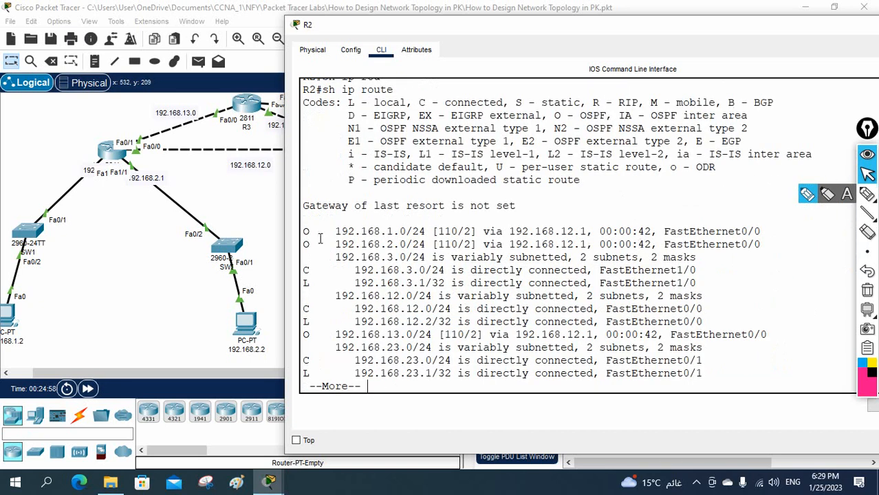
left_click_drag(305, 233, 753, 243)
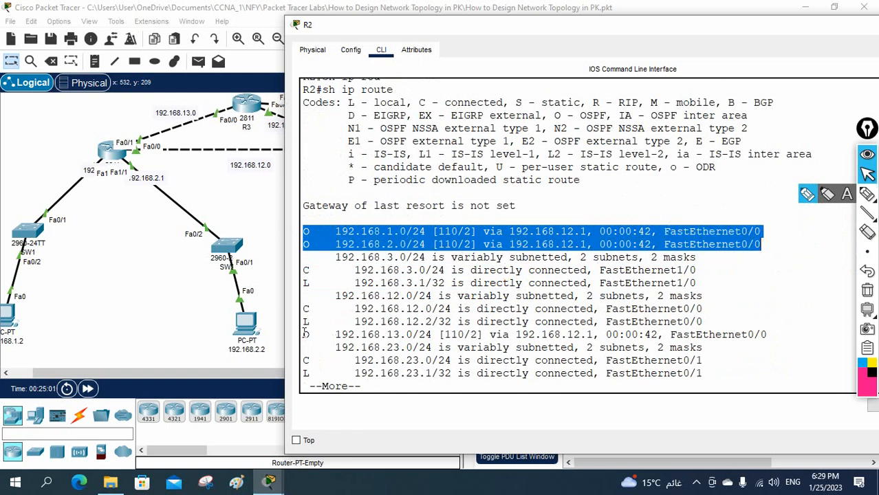
left_click_drag(305, 334, 720, 339)
key("Return")
key("Return")
key("Return")
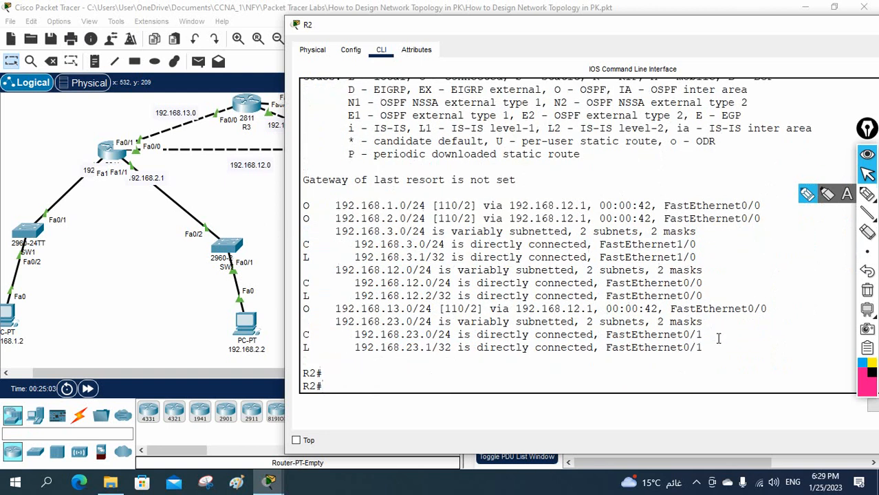
Save R2's configuration with "wr" and close the R2 window
type("wr")
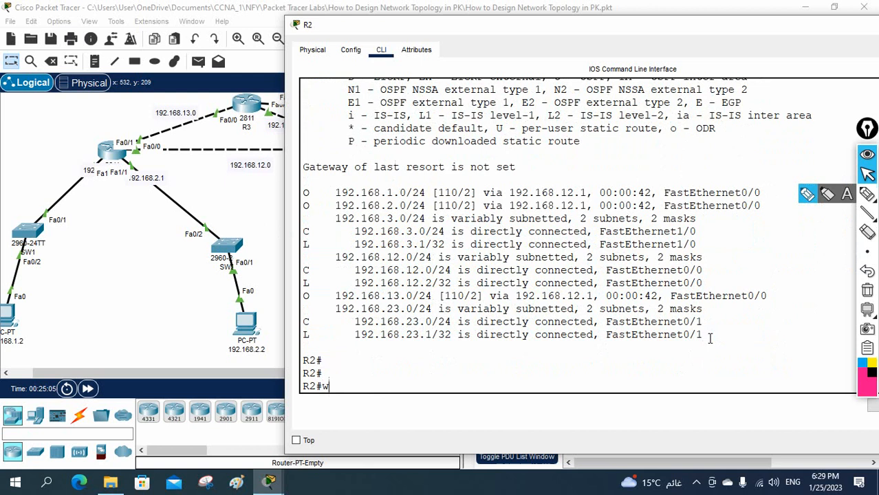
key("Return")
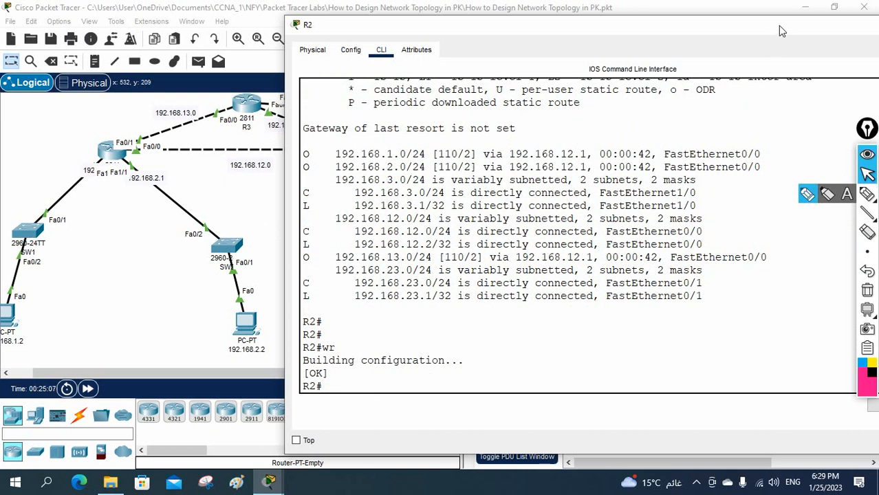
left_click_drag(779, 25, 634, 70)
left_click(818, 71)
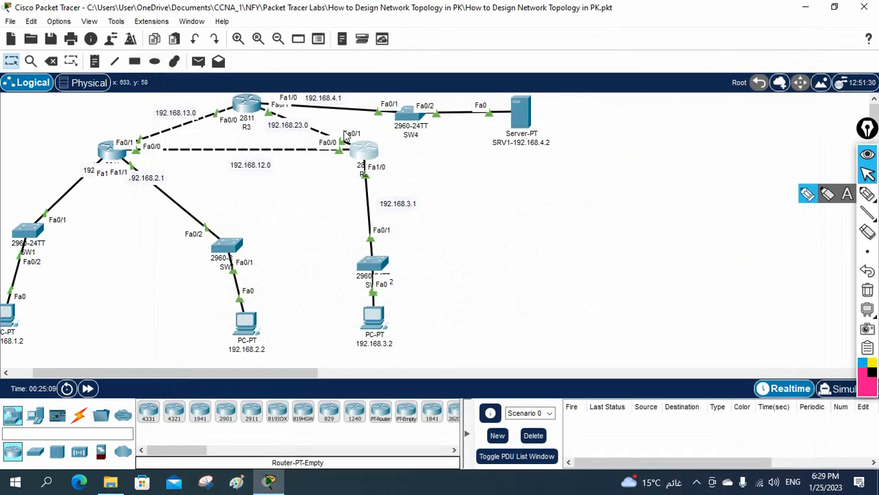
Open router R3's command line, place its window beside the topology, and enter privileged mode with "en"
left_click(240, 102)
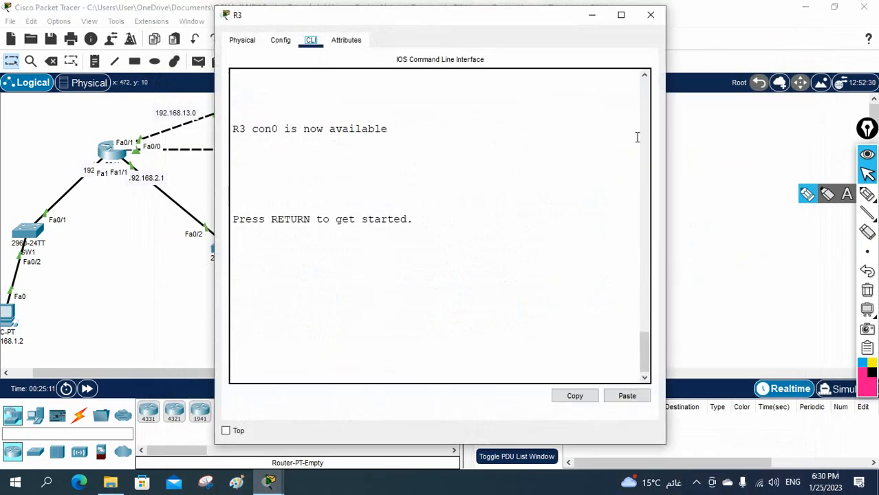
left_click_drag(668, 137, 826, 137)
left_click_drag(355, 23, 550, 34)
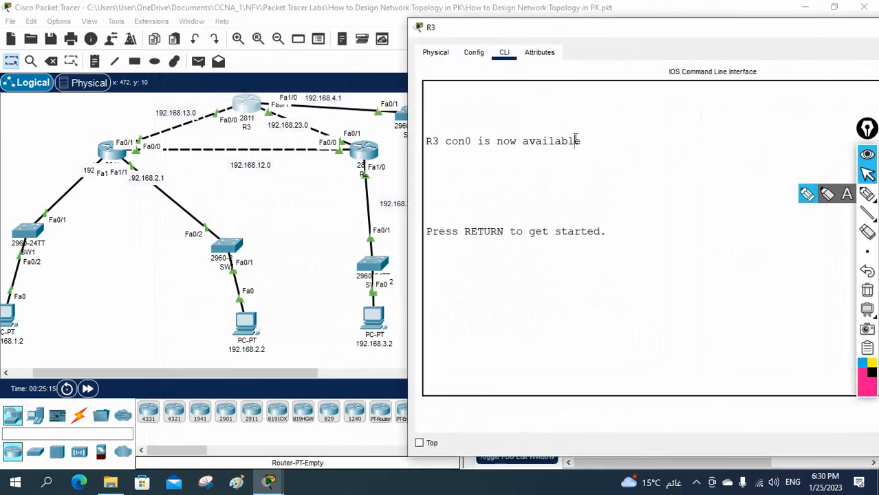
key("Return")
key("Return")
key("Return")
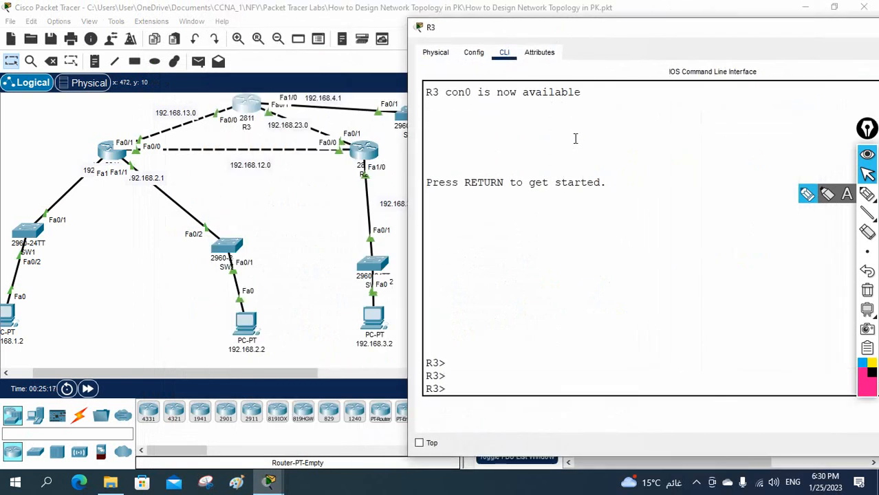
type("en")
key("Return")
List R3's interfaces with "sh ip int br" and examine the addressed FastEthernet entries
type("sh ip")
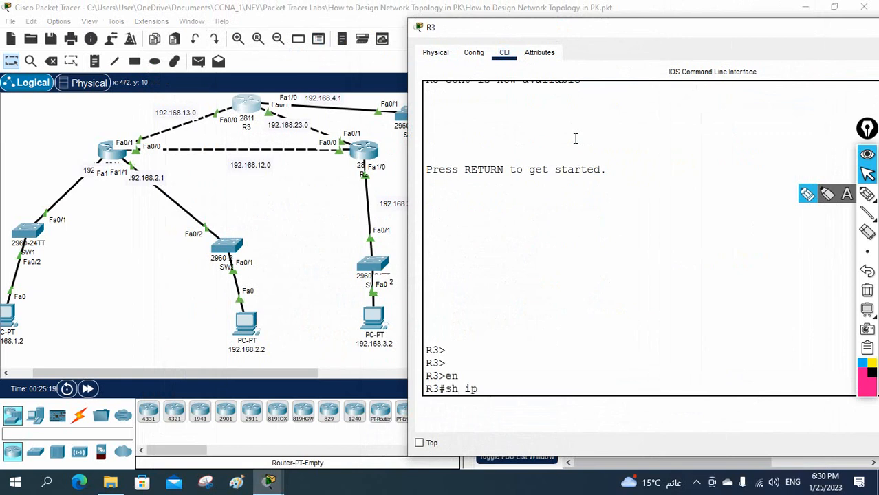
type(" itn")
key("BackSpace")
key("Return")
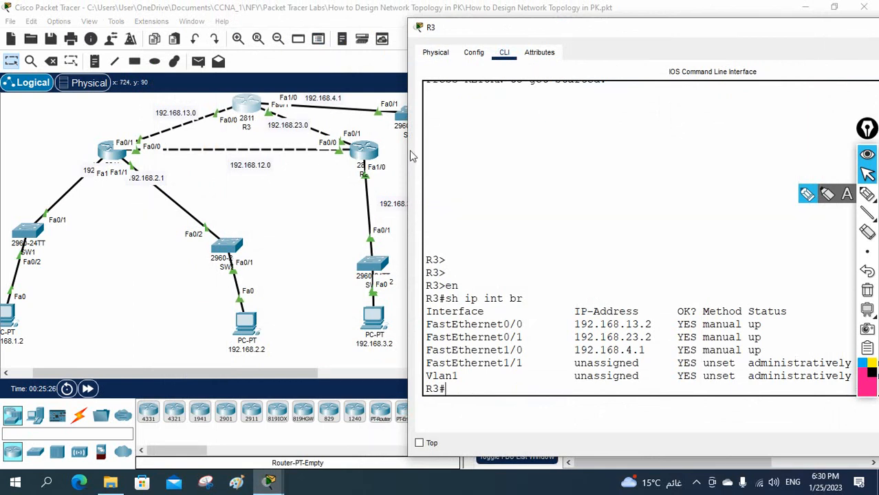
left_click_drag(407, 150, 358, 150)
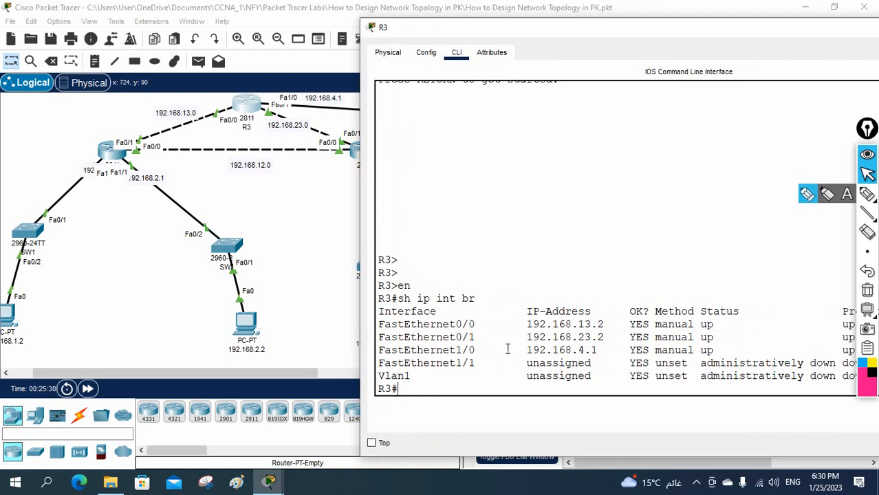
left_click_drag(675, 351, 361, 325)
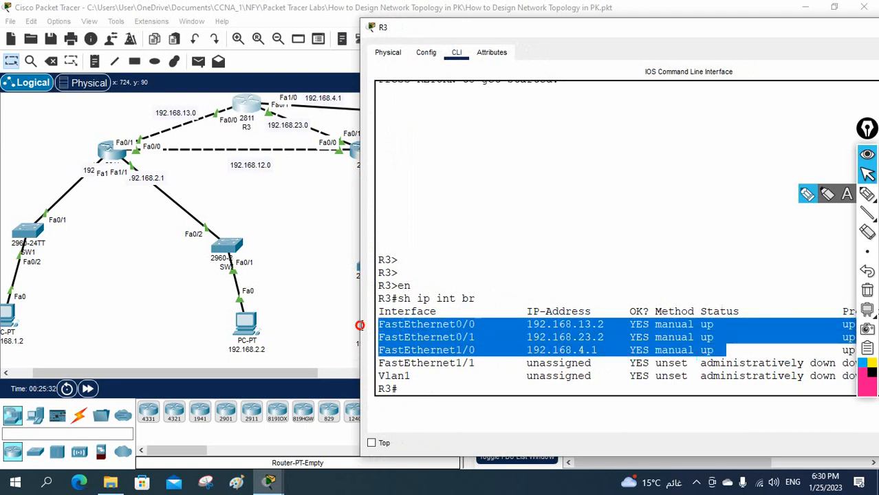
left_click(595, 273)
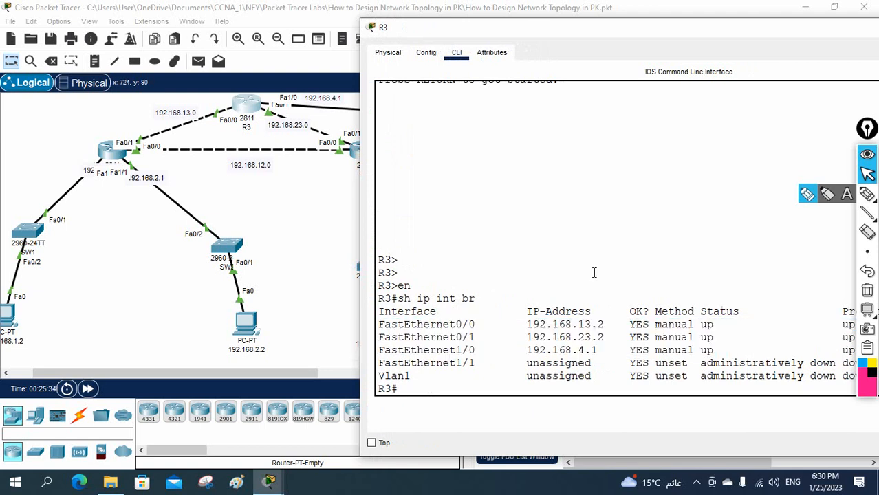
Enter global configuration mode on R3 with "config t" and start OSPF process 1 with "router ospf 1"
type("config t")
key("Return")
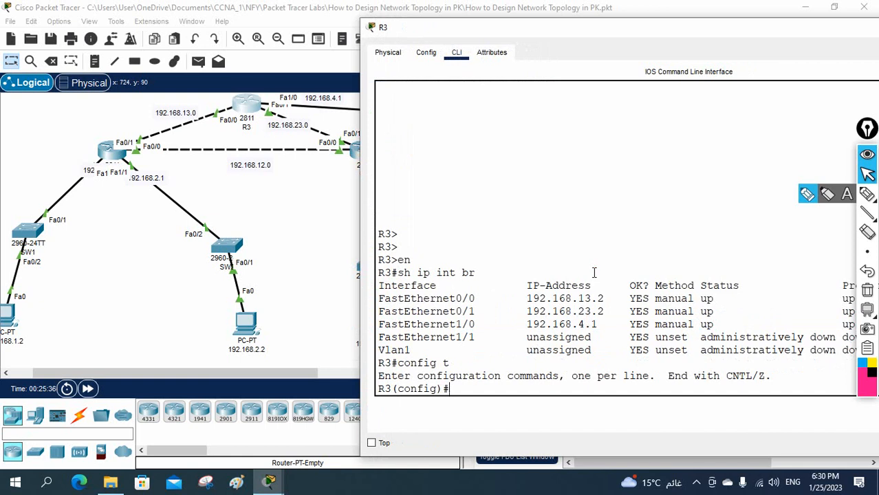
type("router ospf 1")
key("Return")
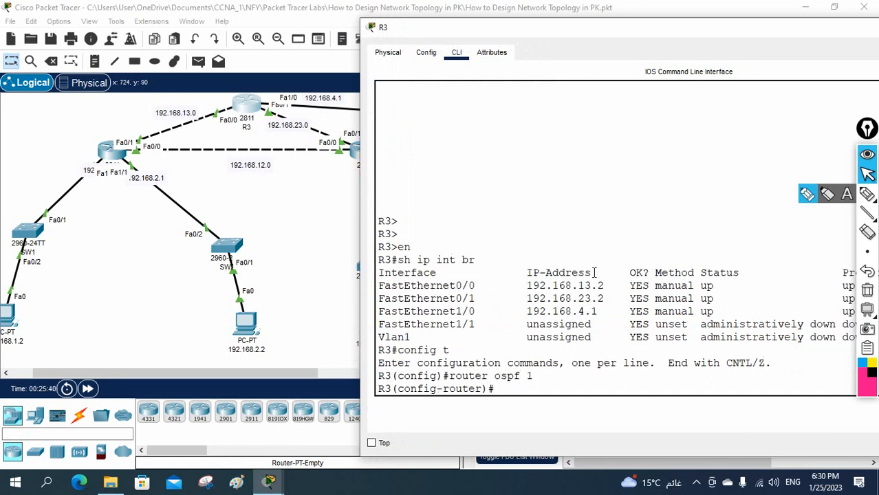
Enable OSPF on R3's interface f0/0 with "ip ospf 1 area 0"
type("int f0/0")
key("Return")
type("ip os")
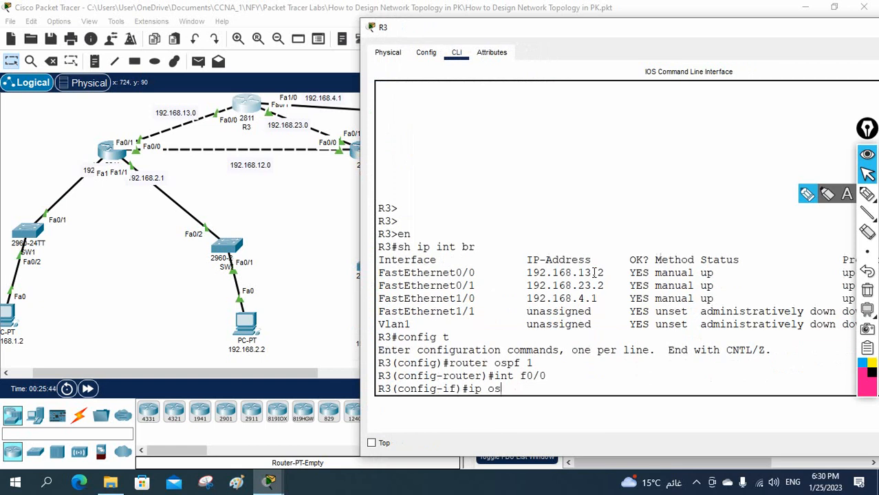
key("Tab")
type("1 area 0")
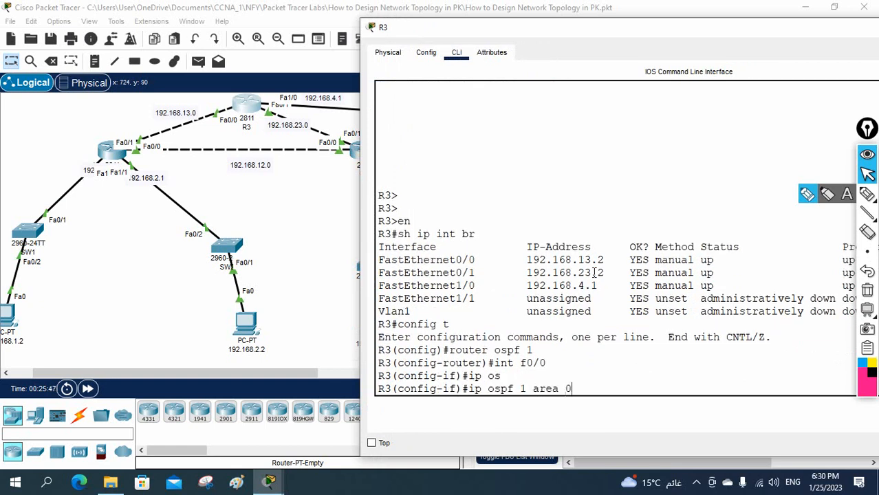
key("Return")
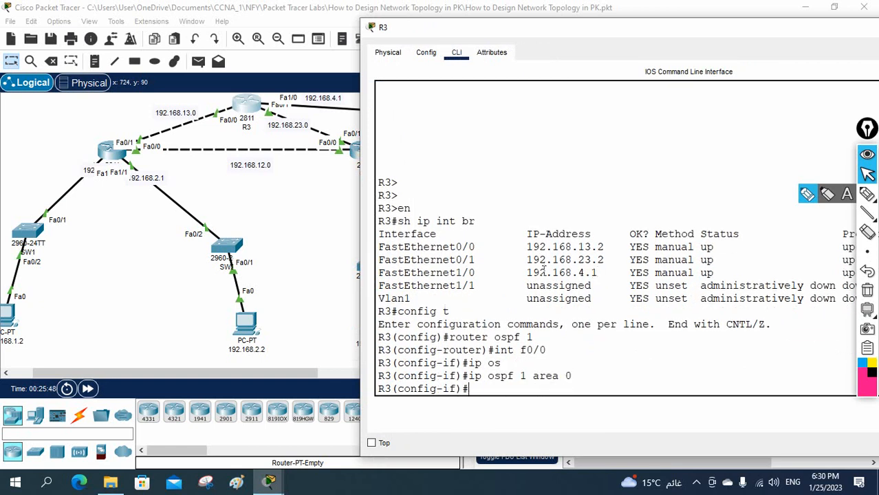
Enable OSPF process 1 in area 0 on R3's interface f0/1
left_click_drag(538, 338, 527, 338)
type("int f0/1")
key("Return")
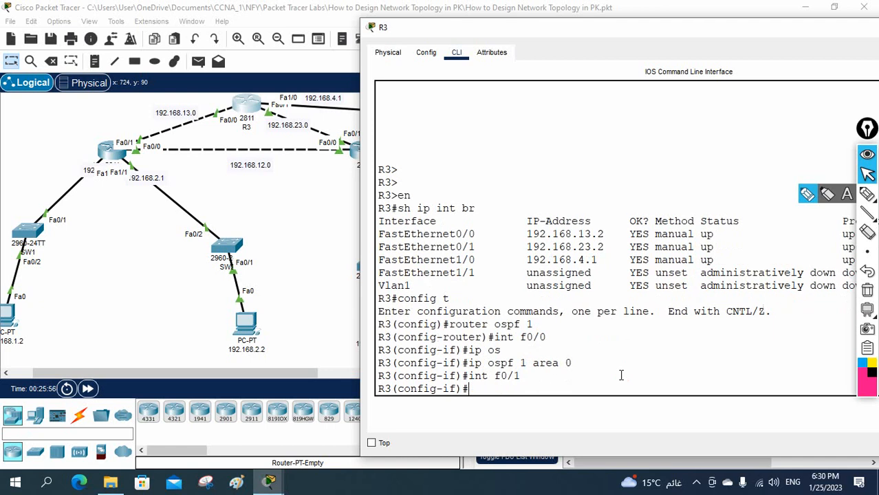
type("ip osp")
type("f 1")
type(" area 0")
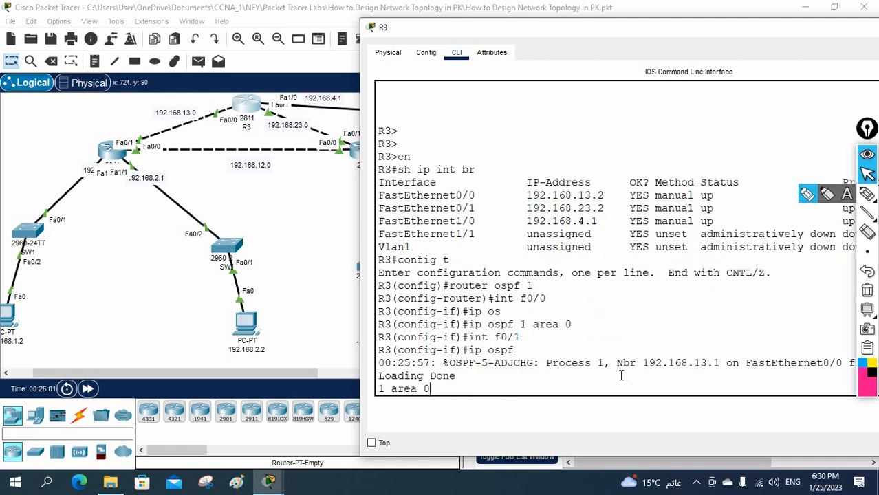
key("Return")
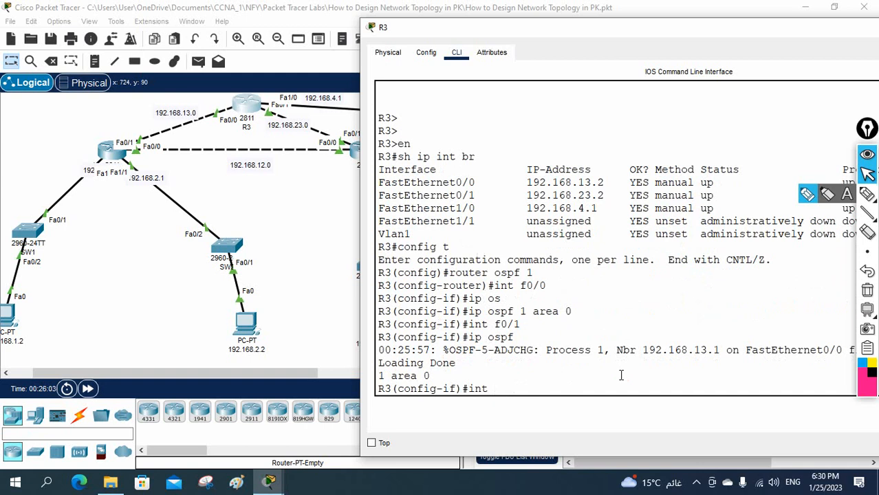
Assign R3's interface f1/0 to OSPF process 1, area 0, and return to privileged mode
type("int f1/0")
key("Return")
type("ip os")
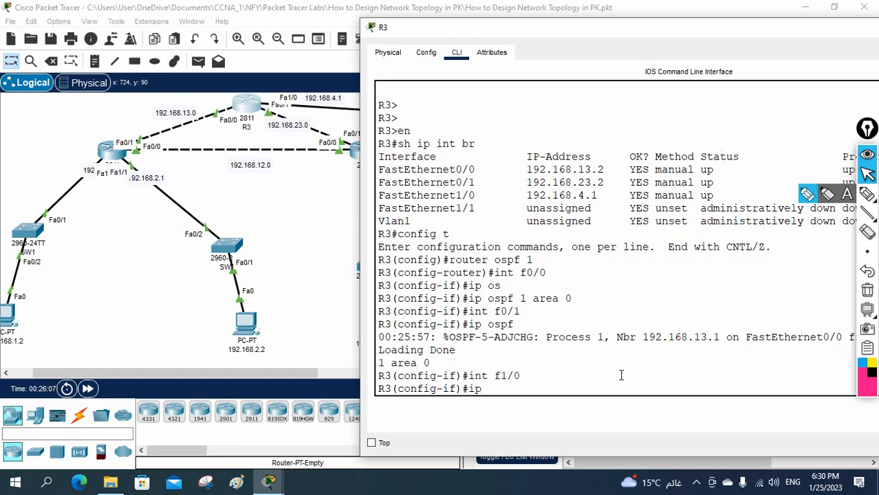
key("Tab")
type("1 ara")
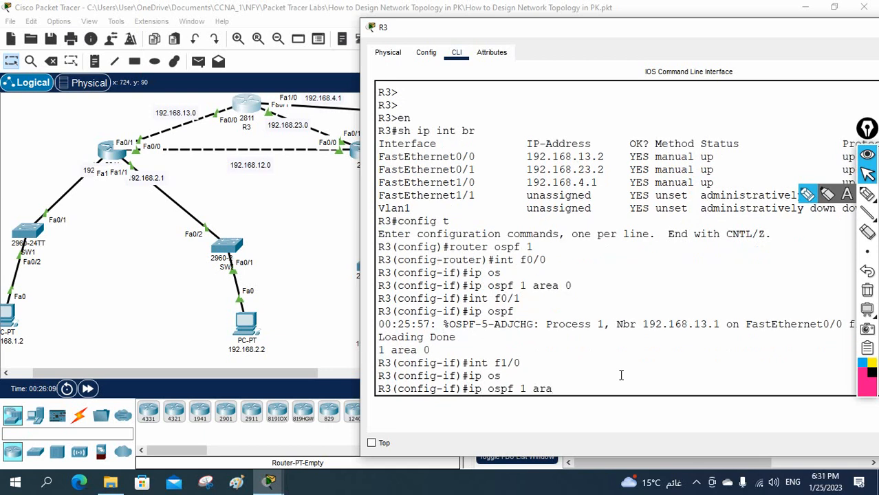
key("Tab")
key("BackSpace")
key("Tab")
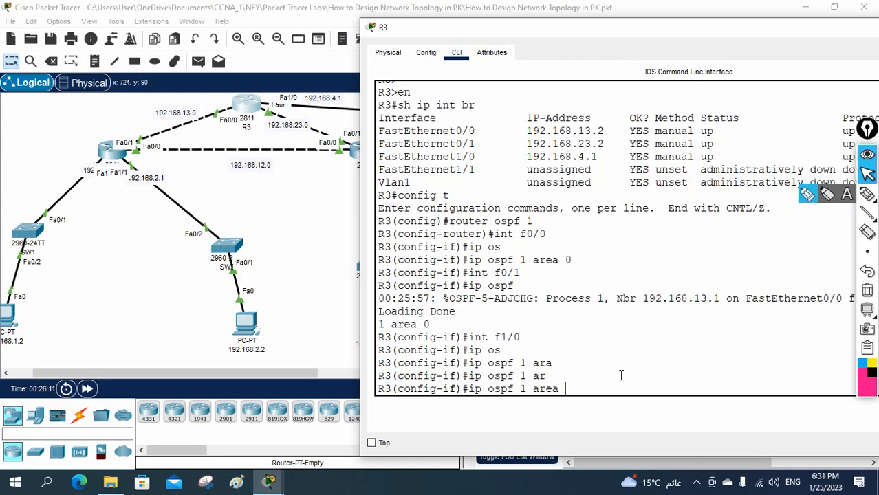
type("0")
key("Return")
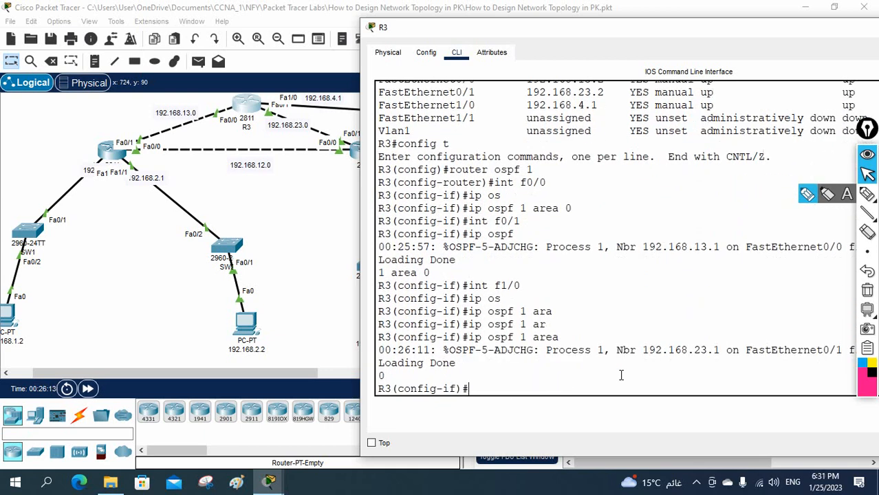
key("ctrl+z")
key("Return")
key("Return")
key("Return")
key("Return")
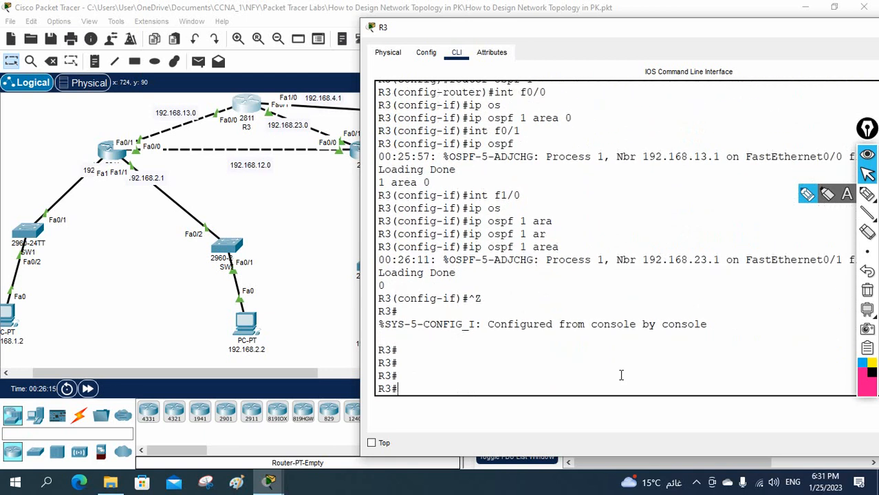
List R3's OSPF-enabled interfaces with "sh ip ospf int br"
type("sh ip")
type("os")
key("Tab")
type("int b")
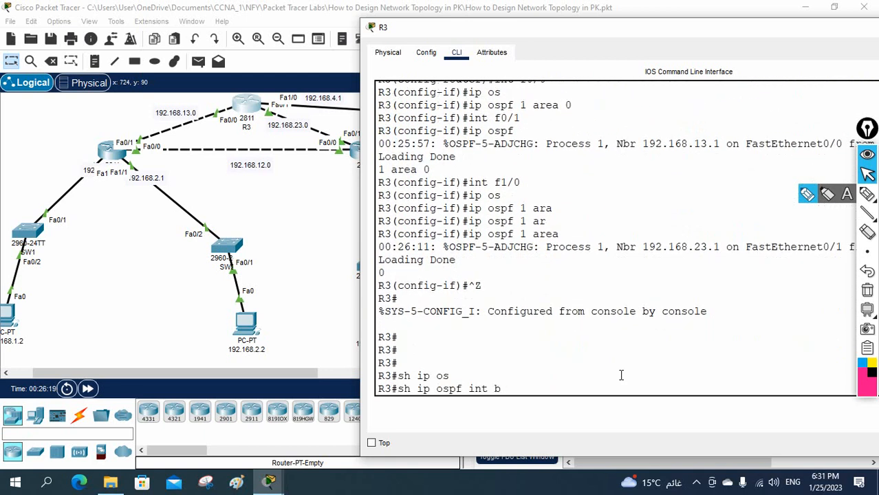
type("r")
key("Return")
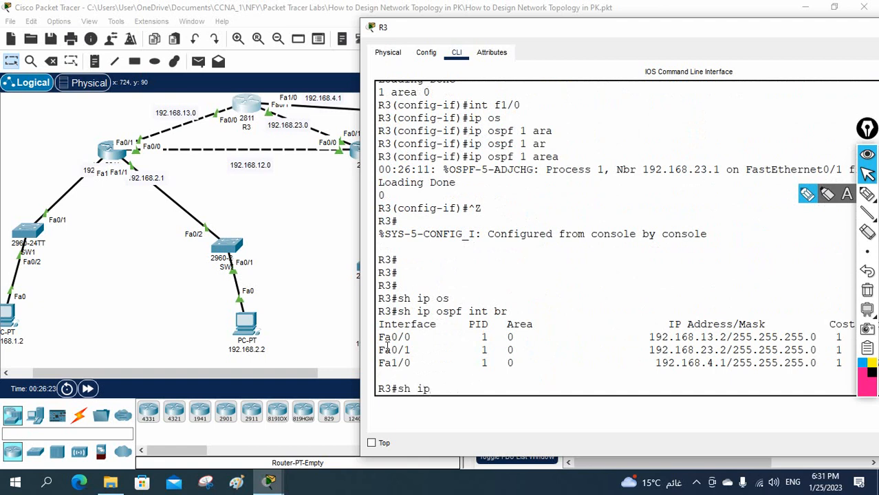
List R3's interface addresses with "sh ip int br" and compare the addressed FastEthernet entries with the OSPF interface list
key("Return")
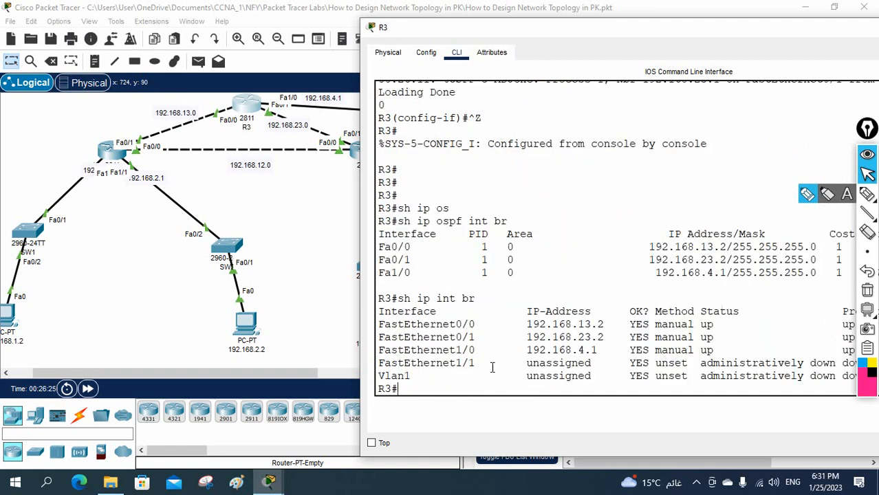
left_click_drag(720, 349, 371, 324)
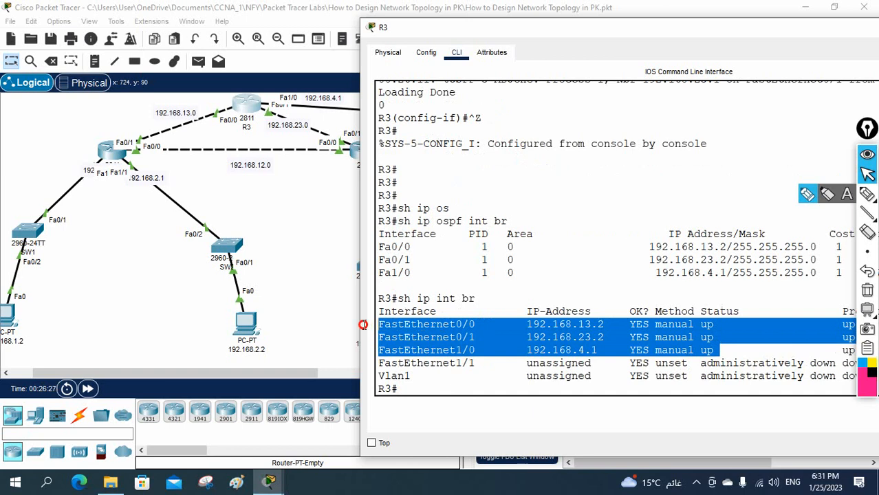
left_click(434, 283)
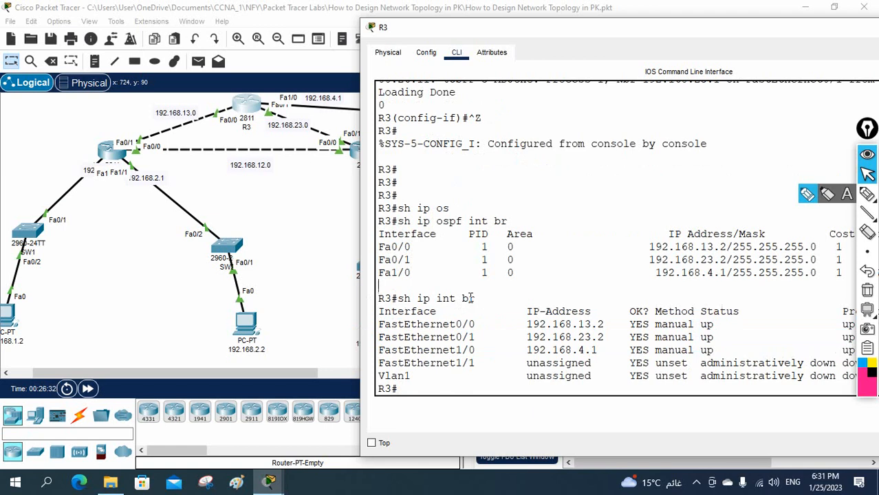
Save R3's running configuration with "wr"
type("w")
type("r")
key("Return")
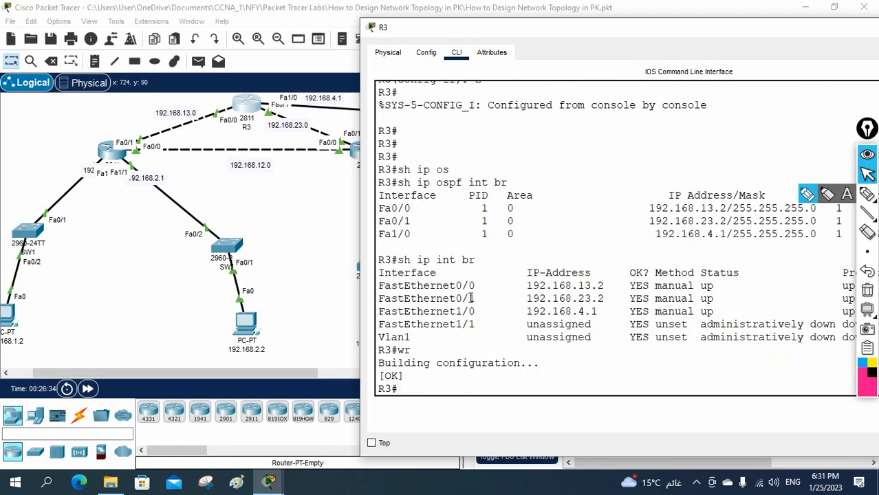
Display only R3's OSPF routes with "sh ip route ospf" and examine the learned networks and their next hops
type("sh ip rou")
key("Tab")
type("osp")
key("Tab")
key("Return")
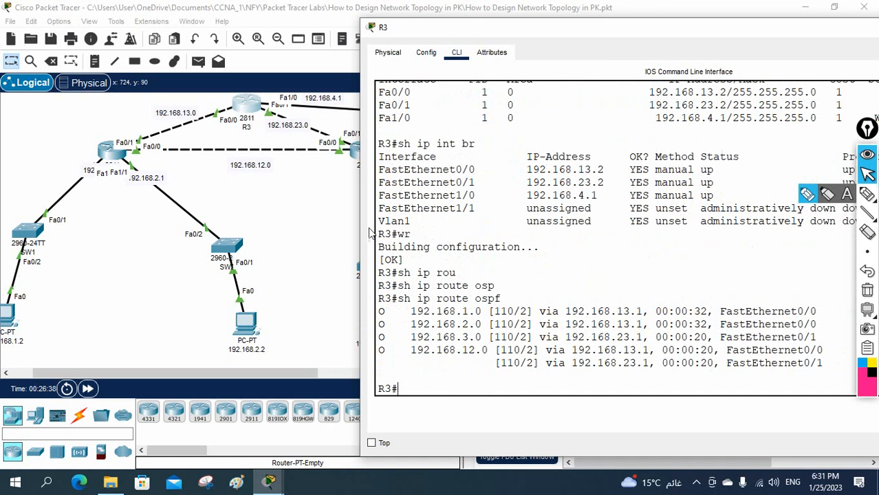
left_click_drag(508, 298, 476, 298)
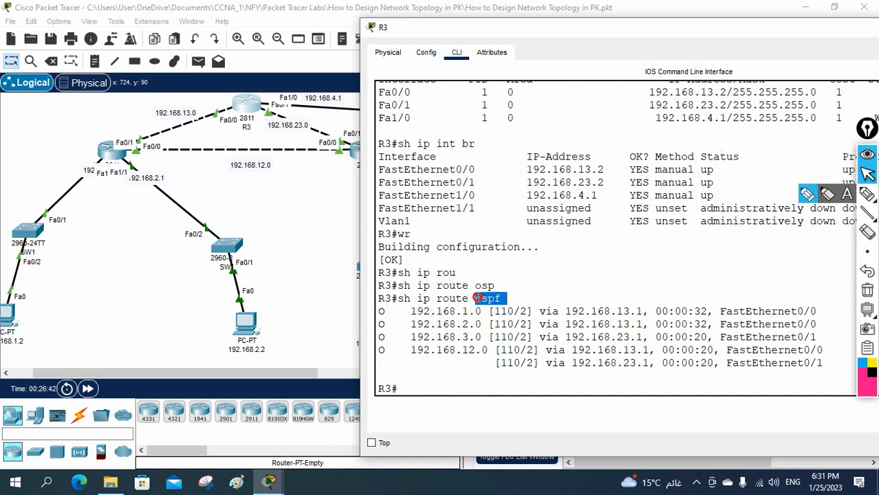
left_click_drag(475, 298, 636, 370)
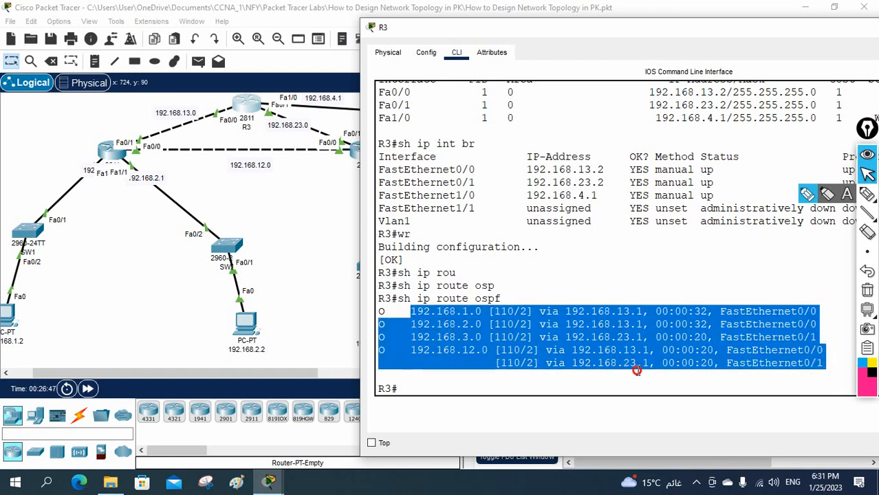
left_click(733, 373)
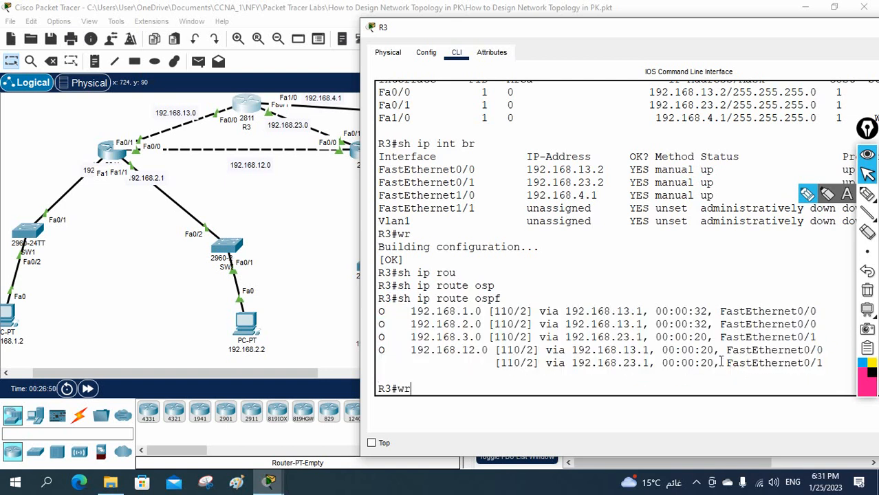
Save R3's configuration again with "wr" and close the R3 window
type("wr")
key("Return")
key("Return")
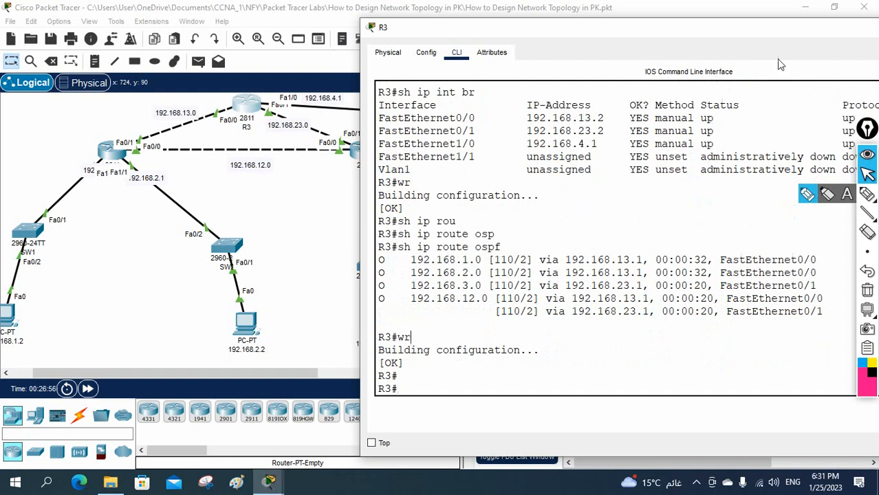
left_click_drag(801, 35, 638, 60)
left_click(845, 56)
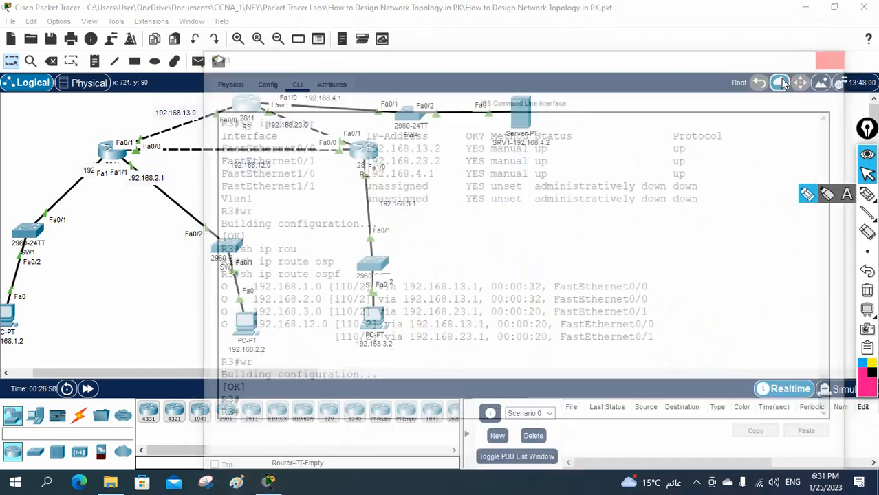
Open the command prompt of PC 192.168.1.2, widen its window, and ping the server at 192.168.4.2
left_click_drag(126, 370, 51, 371)
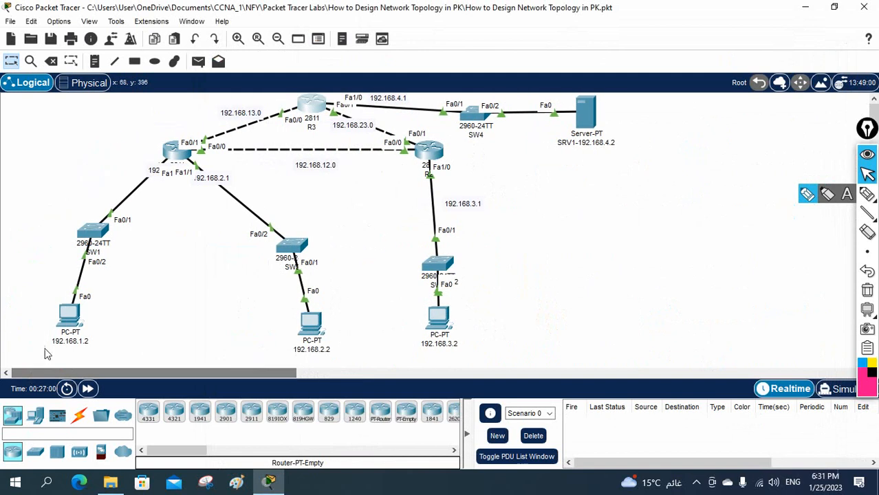
left_click(72, 316)
left_click(534, 101)
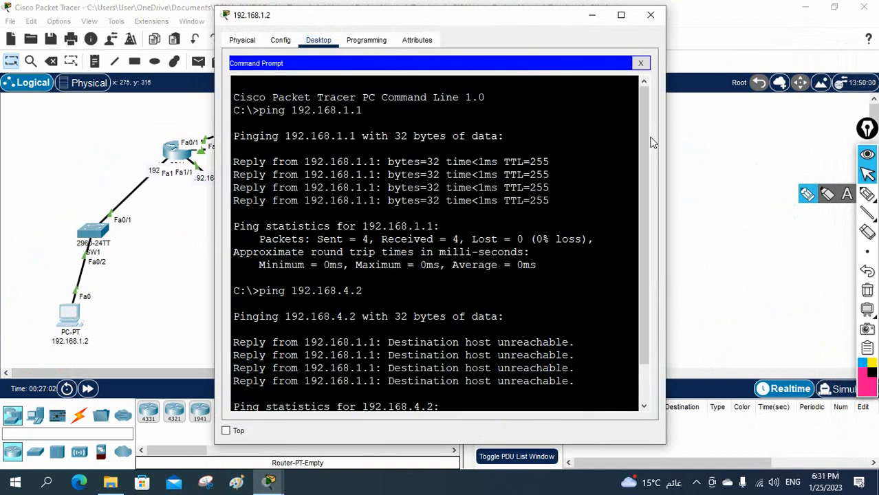
left_click_drag(666, 132, 829, 136)
scroll(655, 222, "down", 1)
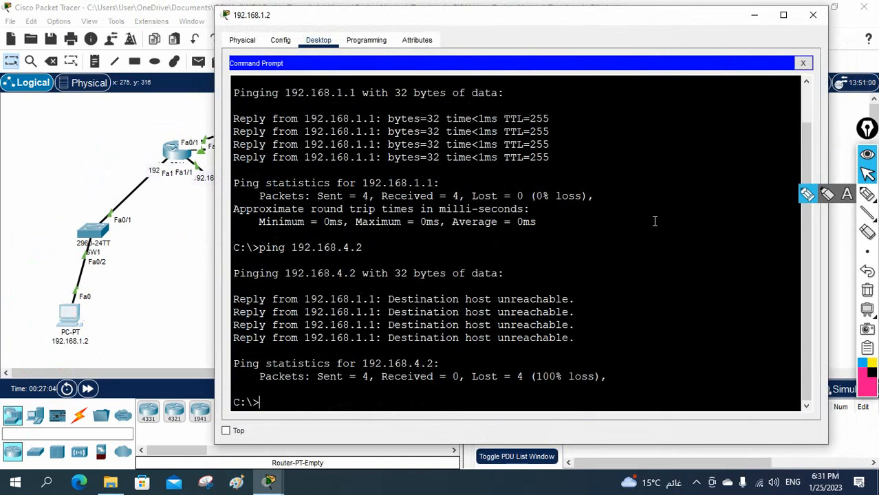
key("Up")
key("Return")
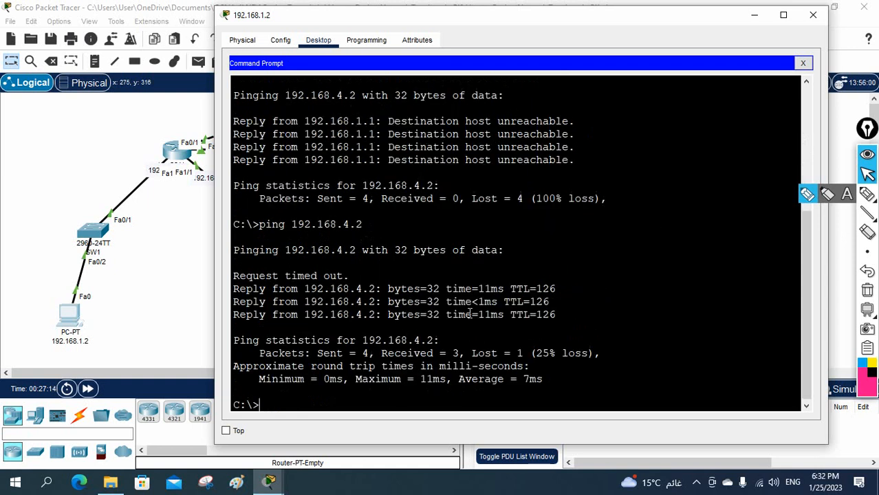
Examine the ping replies from 192.168.4.2 and the packet path in the topology, and close the PC's window
left_click_drag(349, 276, 231, 276)
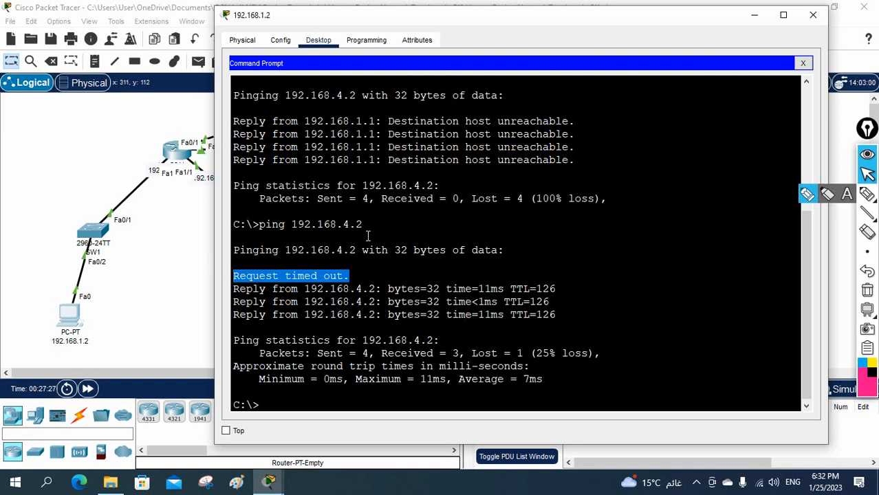
left_click_drag(365, 227, 293, 229)
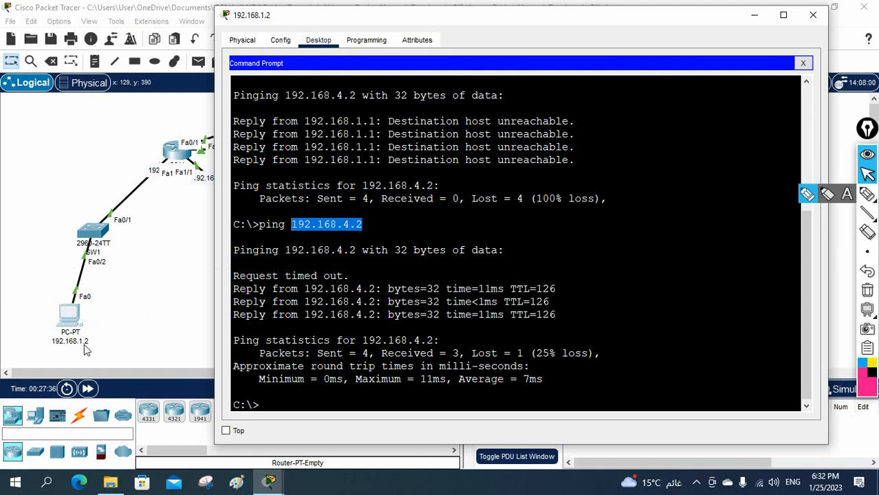
left_click_drag(356, 251, 285, 251)
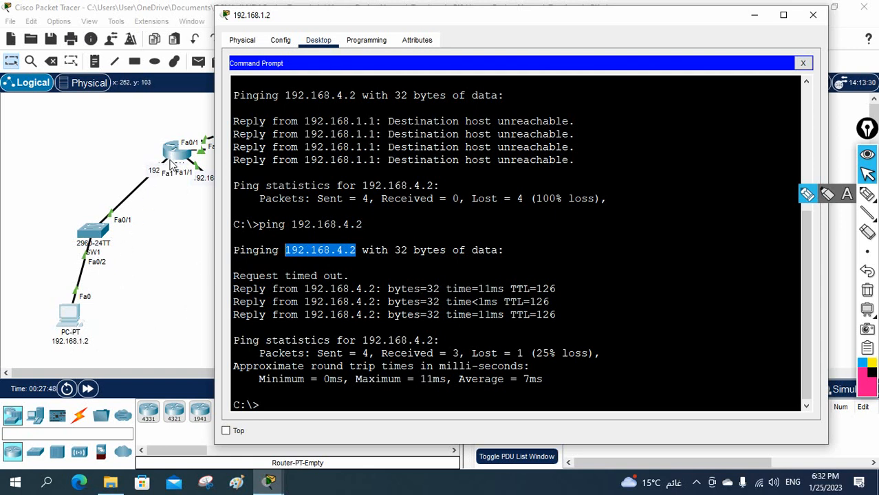
left_click_drag(341, 17, 353, 166)
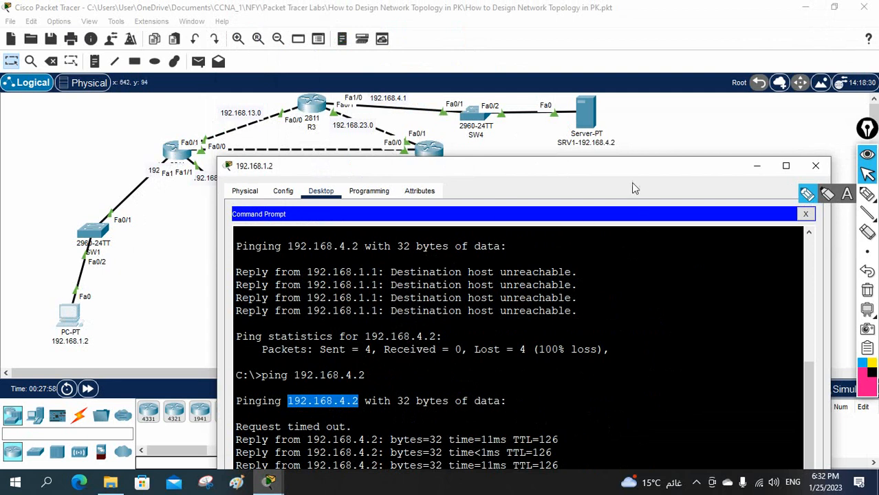
left_click_drag(634, 188, 623, 110)
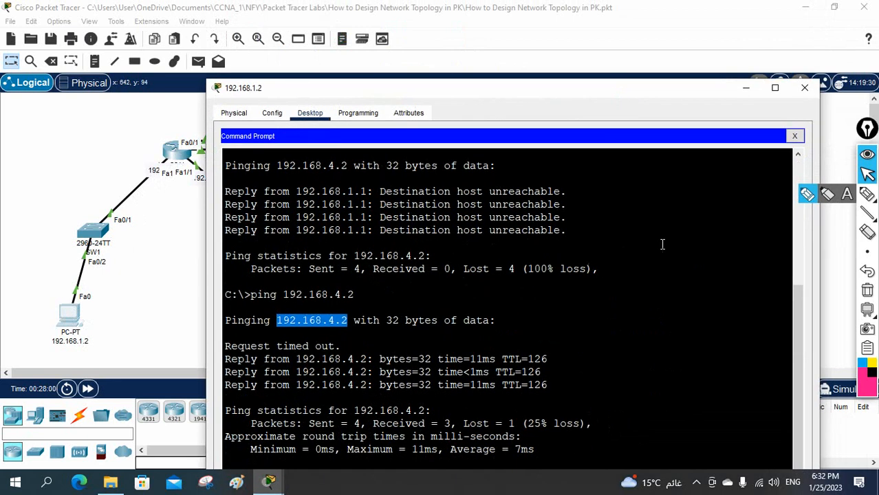
left_click(805, 87)
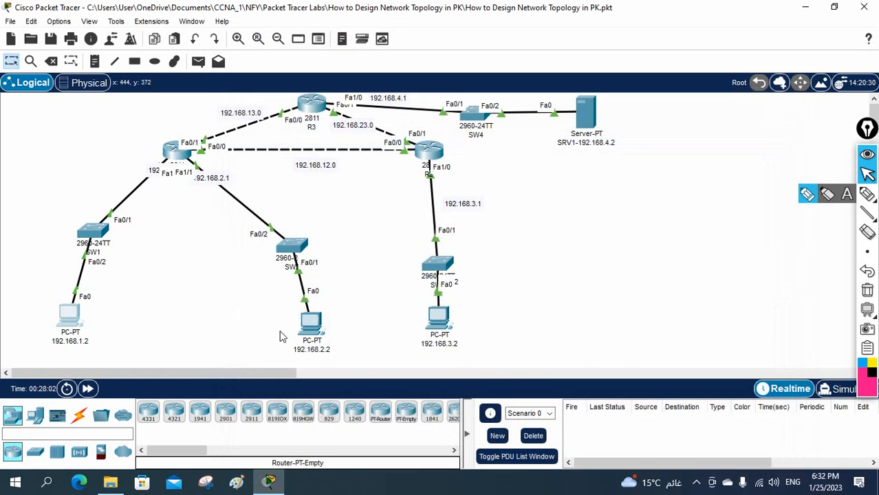
Ping the server at 192.168.4.2 from the command prompt of PC 192.168.2.2 and close the prompt
left_click(307, 323)
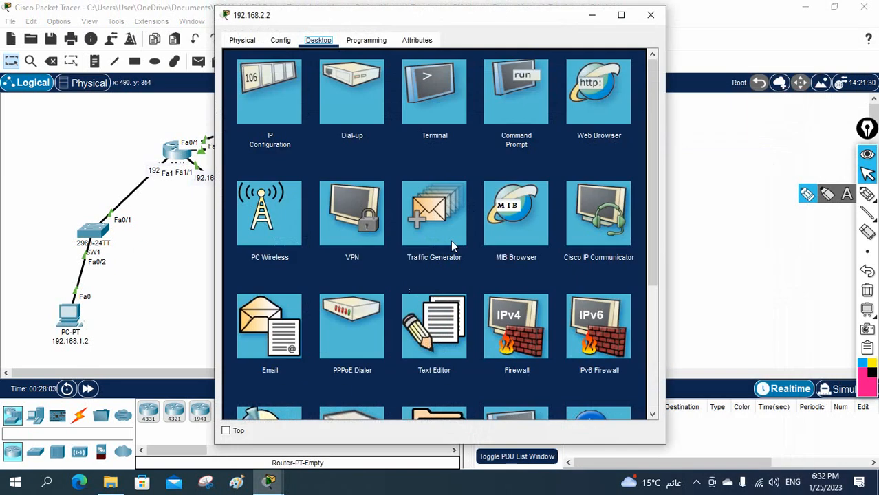
left_click(514, 105)
key("Up")
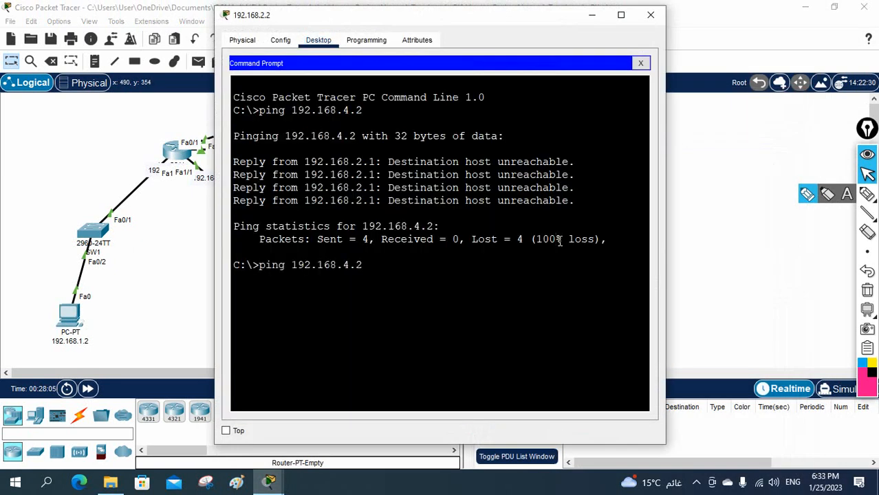
key("Return")
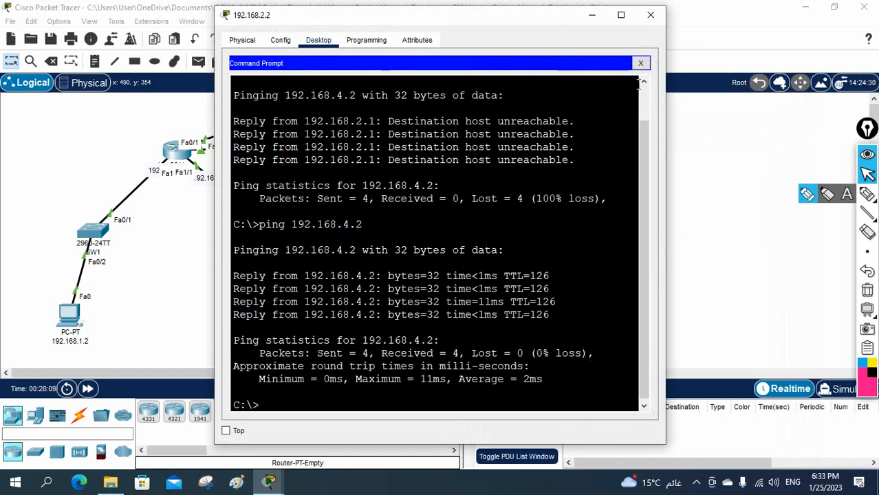
left_click(641, 63)
Open the web browser of PC 192.168.2.2, move its window off the topology, and load 192.168.4.2 over HTTP
left_click(589, 92)
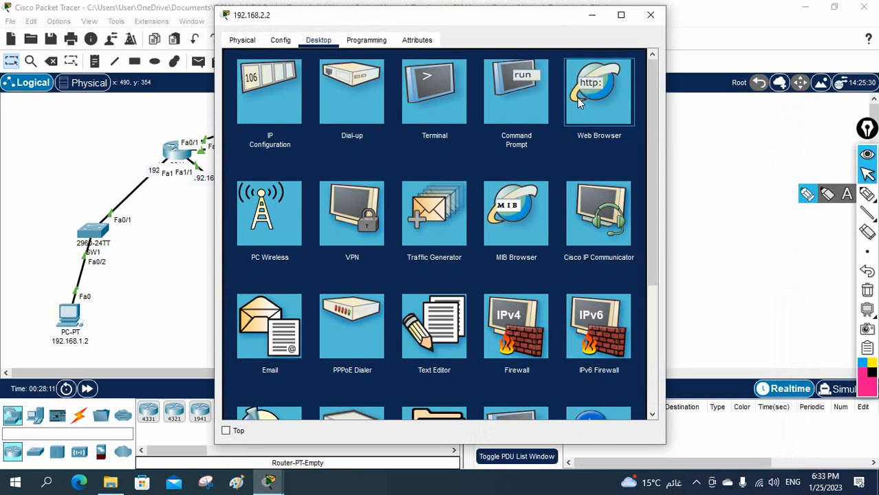
left_click(579, 97)
left_click_drag(465, 23, 527, 190)
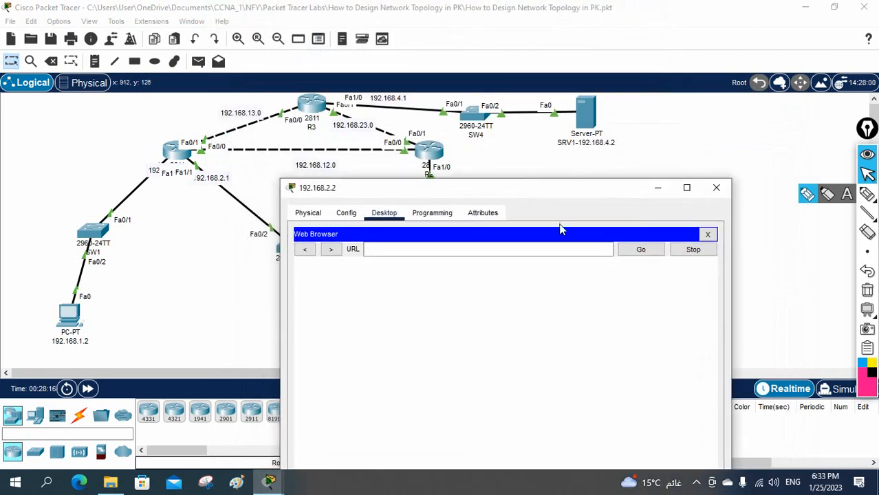
left_click(543, 252)
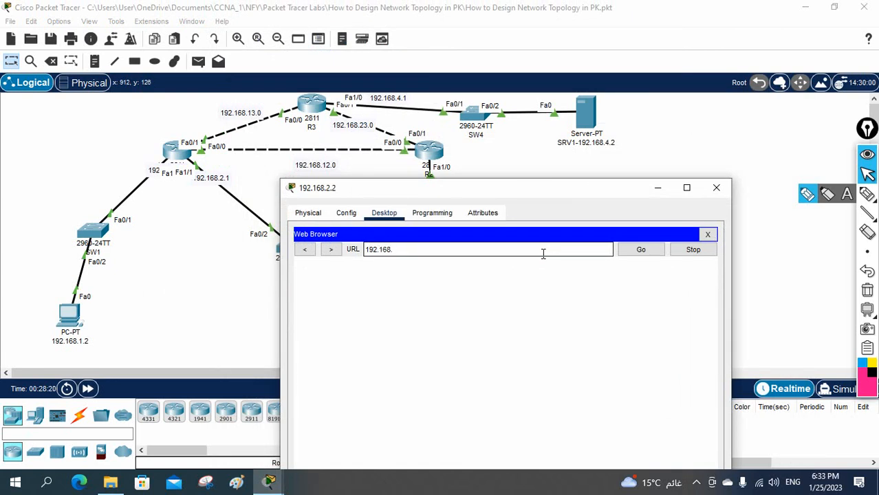
key("Return")
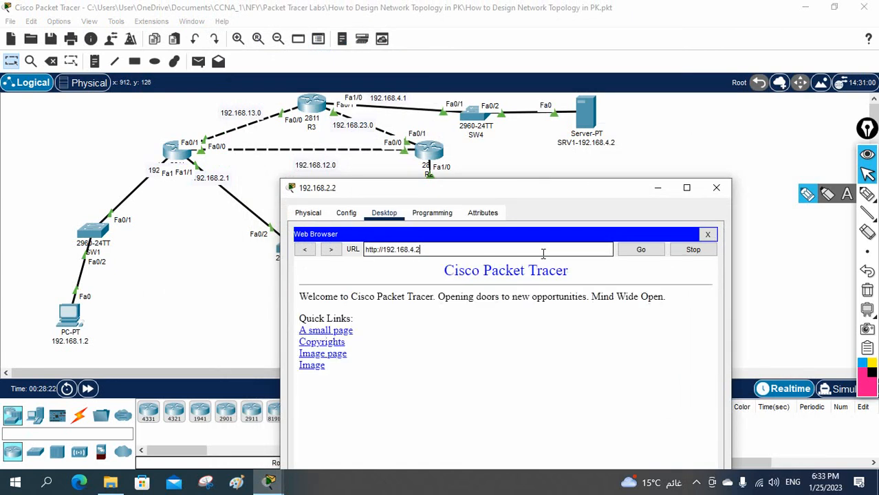
left_click(375, 249)
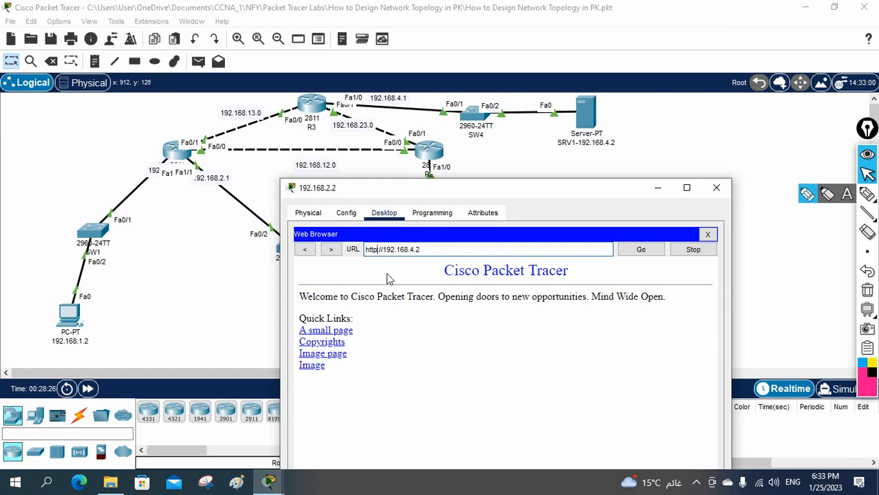
type("s")
left_click(655, 253)
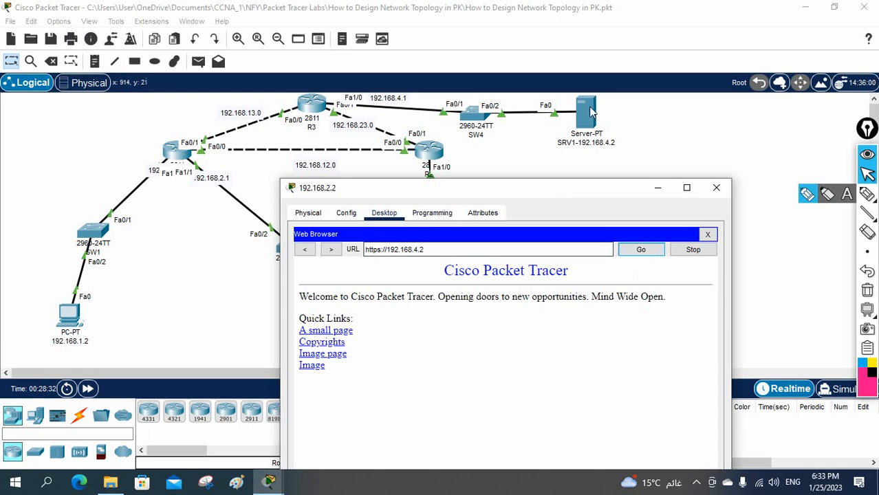
left_click(716, 187)
Open the HTTP service settings of server SRV1-192.168.4.2 and turn HTTPS off
left_click(585, 114)
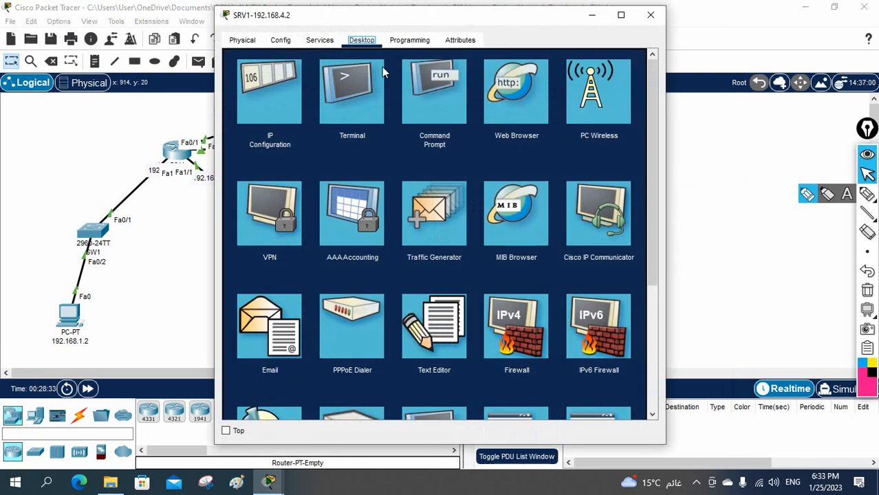
left_click(322, 41)
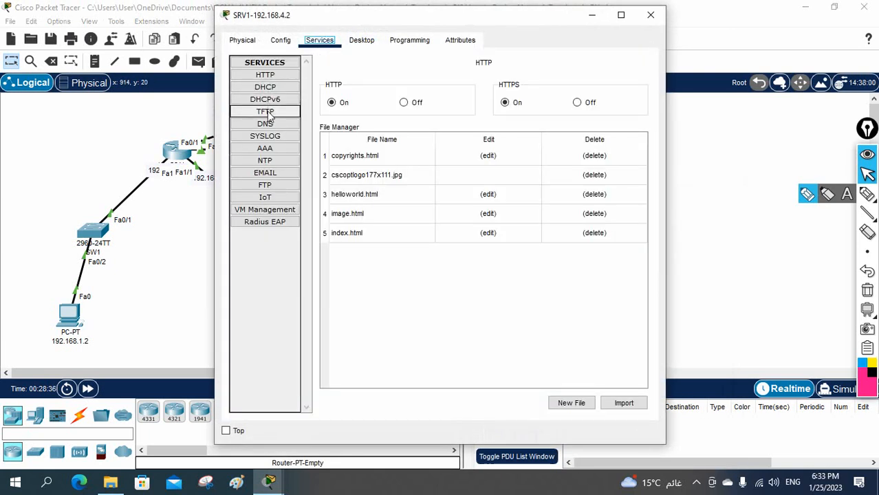
left_click(291, 77)
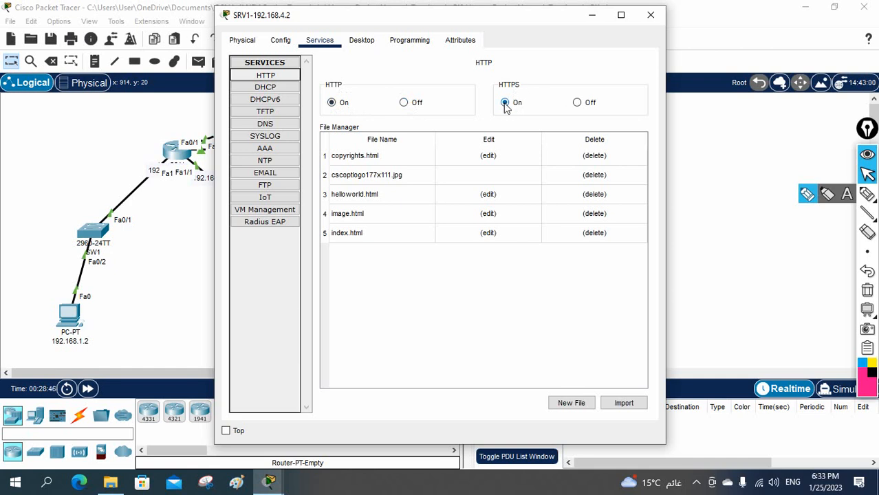
left_click(581, 104)
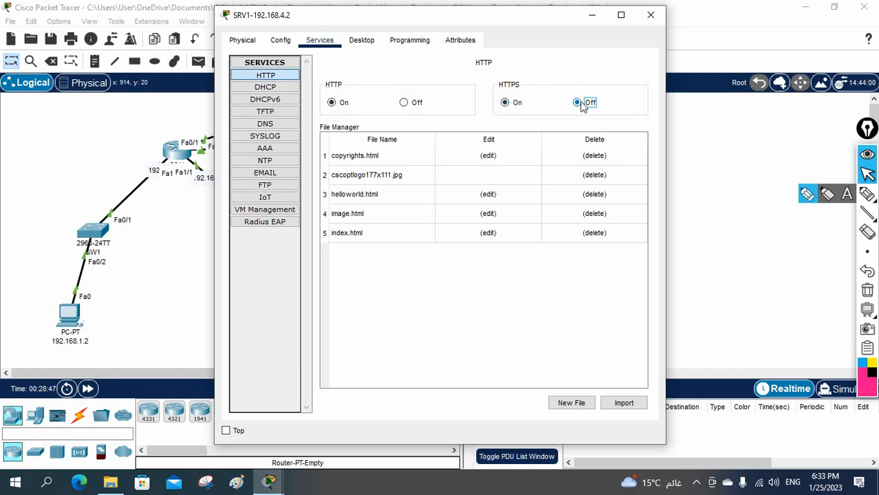
Open the web browser of PC 192.168.1.2, move its window off the topology, and load 192.168.4.2 over HTTP
left_click(67, 330)
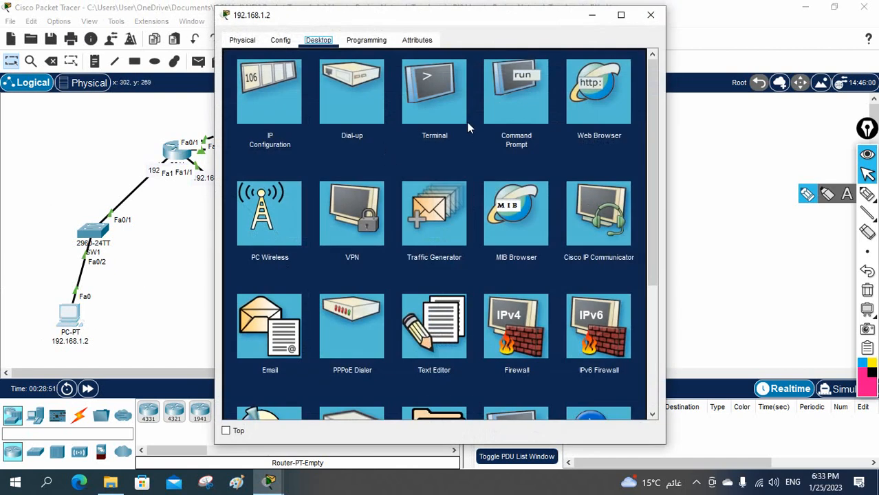
left_click(574, 98)
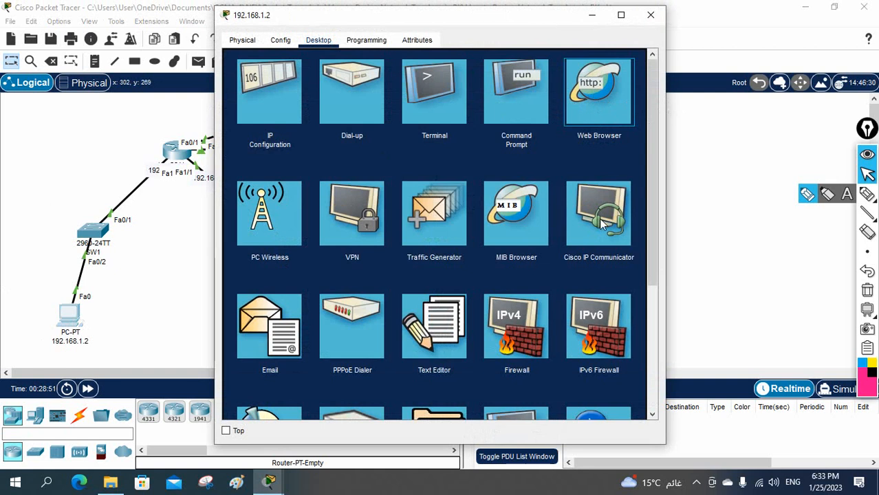
left_click(597, 105)
left_click(434, 77)
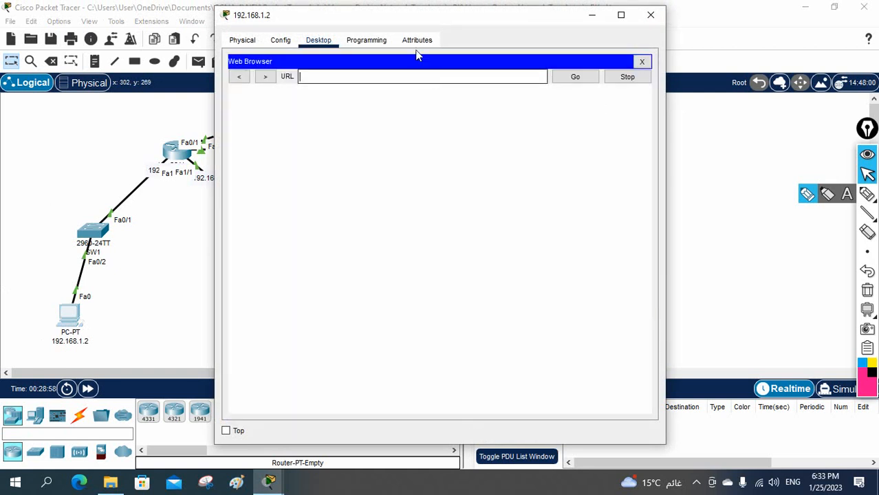
left_click_drag(401, 17, 466, 204)
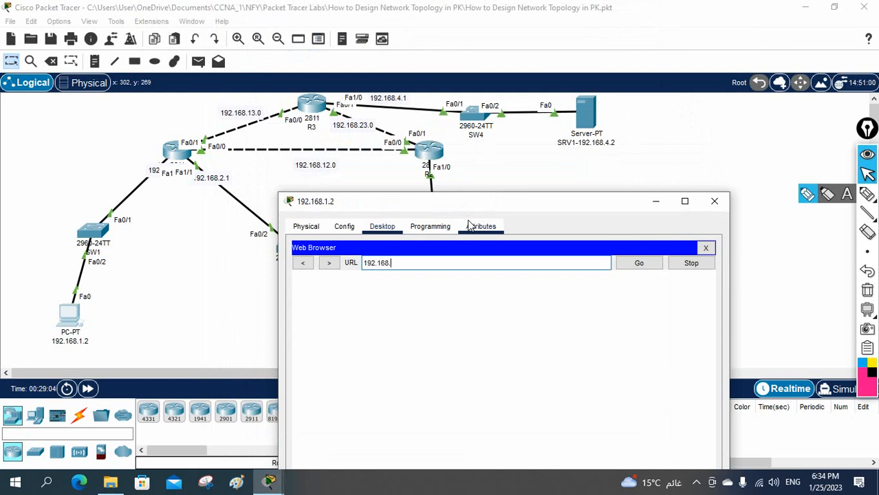
type("192.168.4.2")
key("Return")
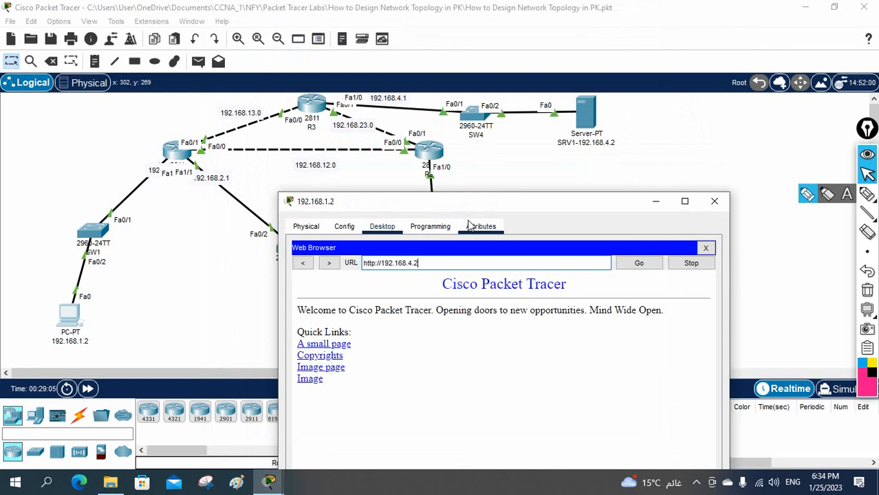
left_click(376, 263)
type("s")
left_click(638, 264)
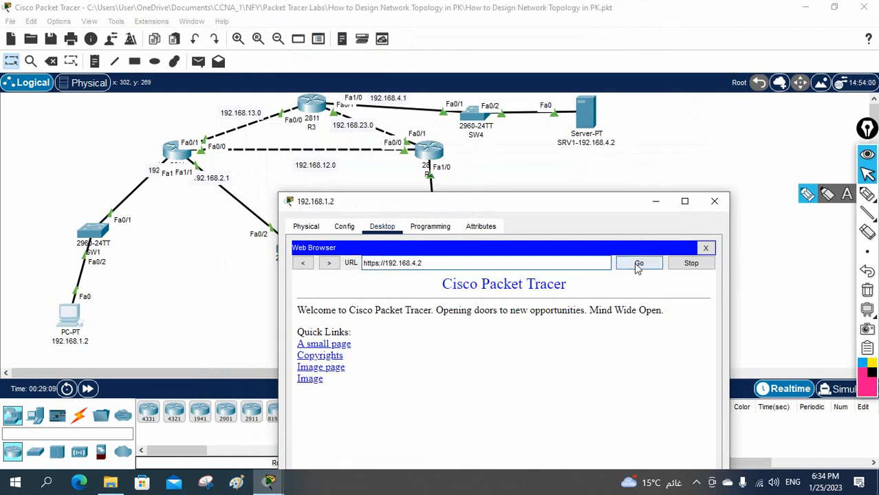
left_click(591, 263)
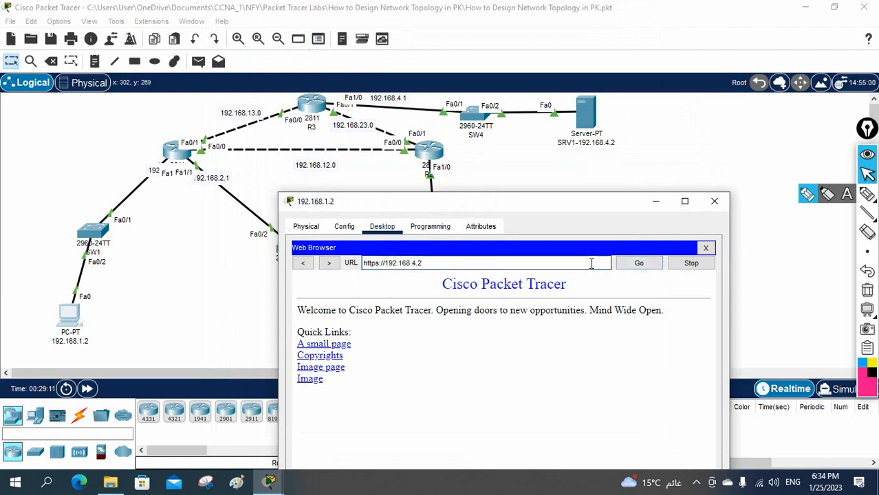
triple_click(591, 263)
key("ctrl+c")
left_click(638, 264)
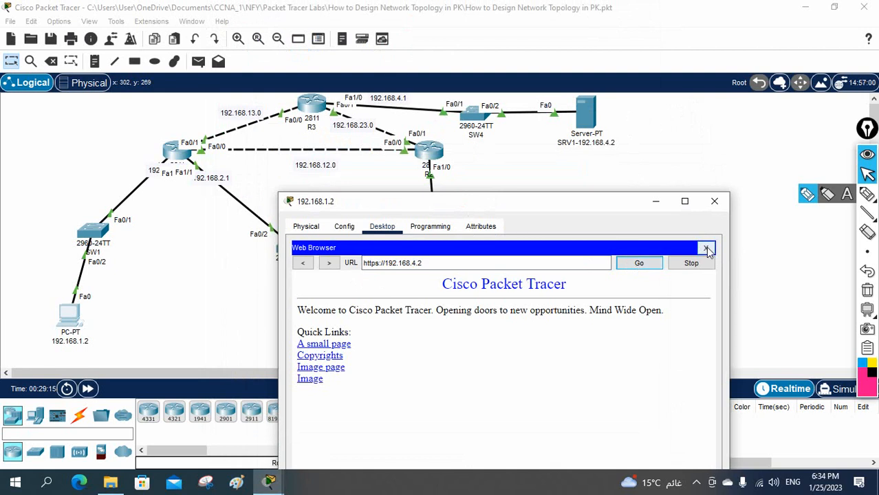
left_click(704, 249)
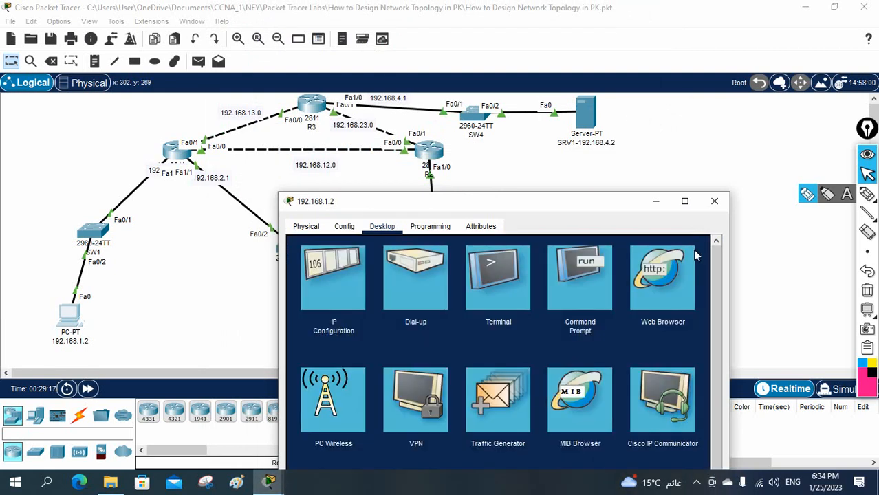
left_click(660, 269)
left_click(579, 265)
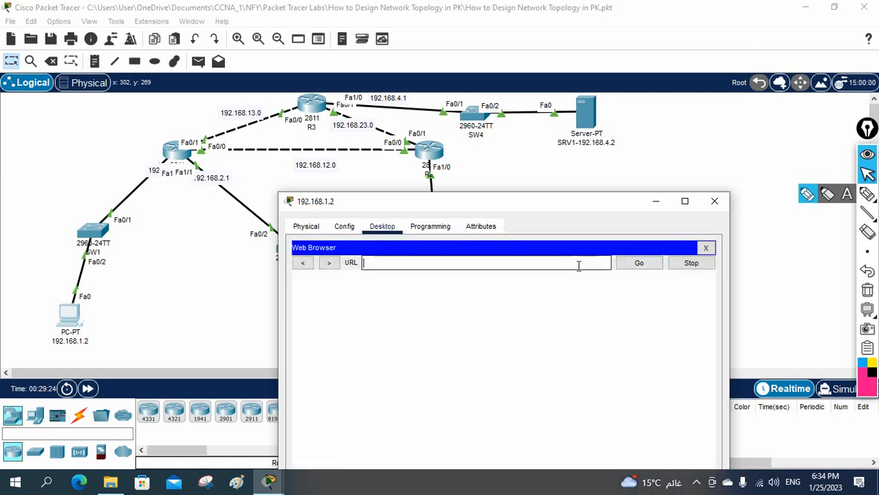
key("ctrl+v")
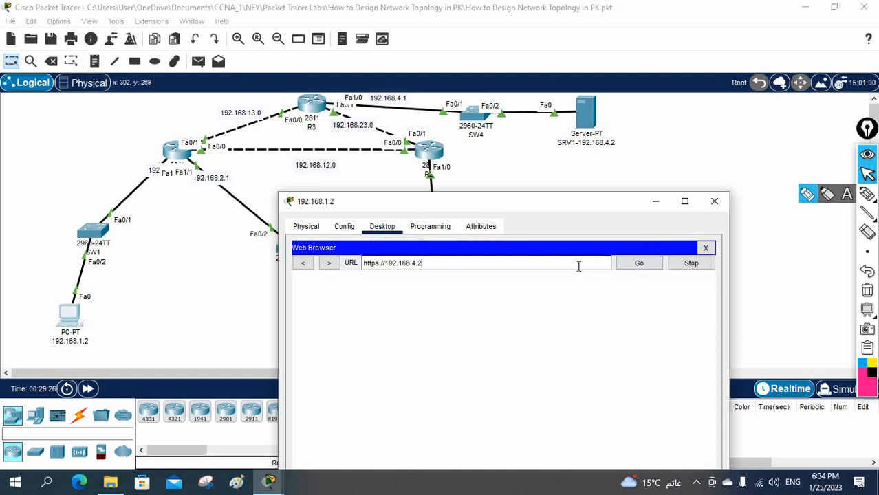
left_click(626, 264)
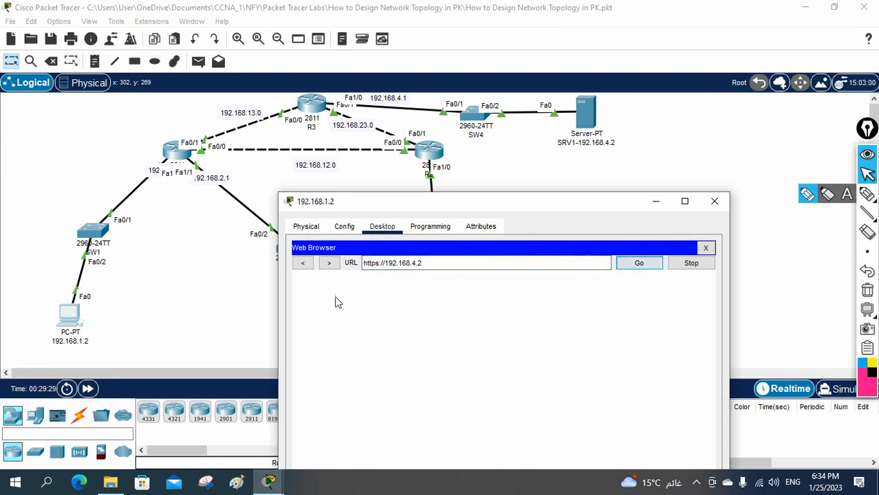
left_click(637, 268)
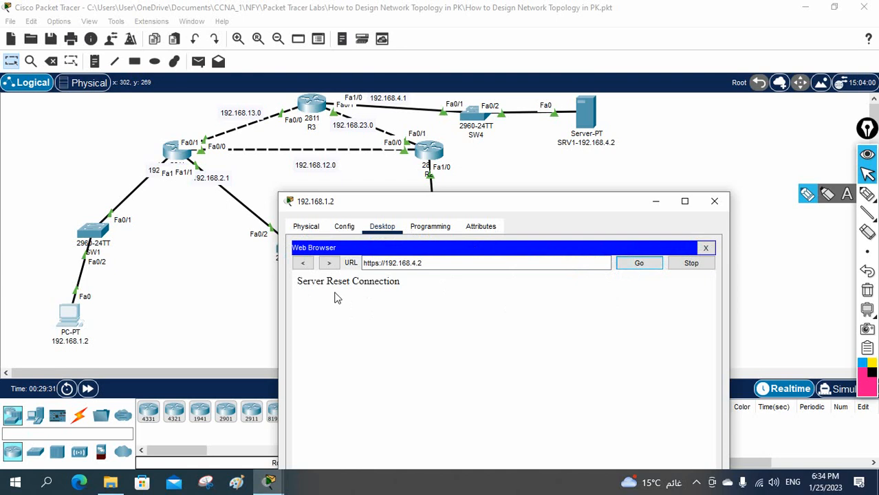
Turn HTTPS back on in the HTTP service of server SRV1-192.168.4.2 and minimize the server window
left_click(589, 112)
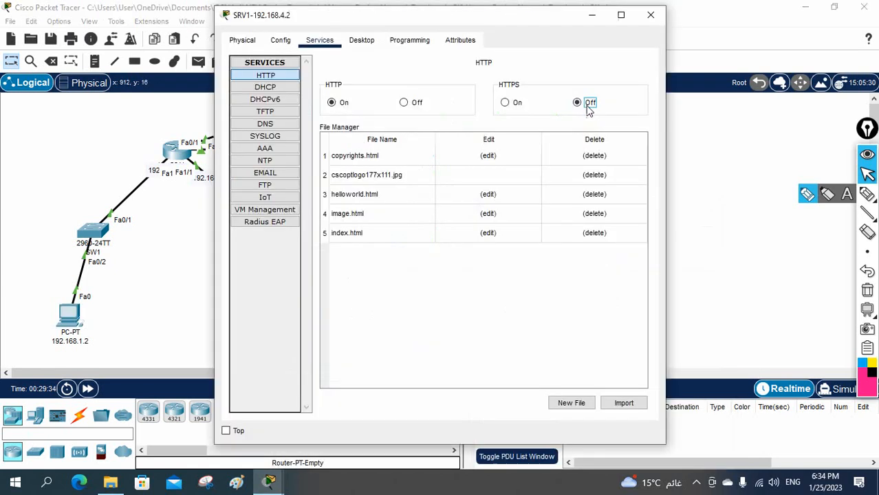
left_click(506, 103)
left_click(592, 15)
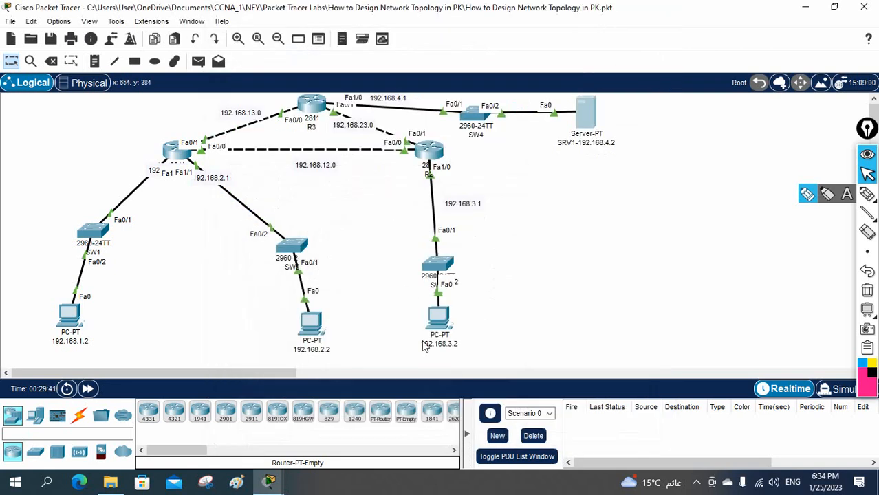
left_click(69, 315)
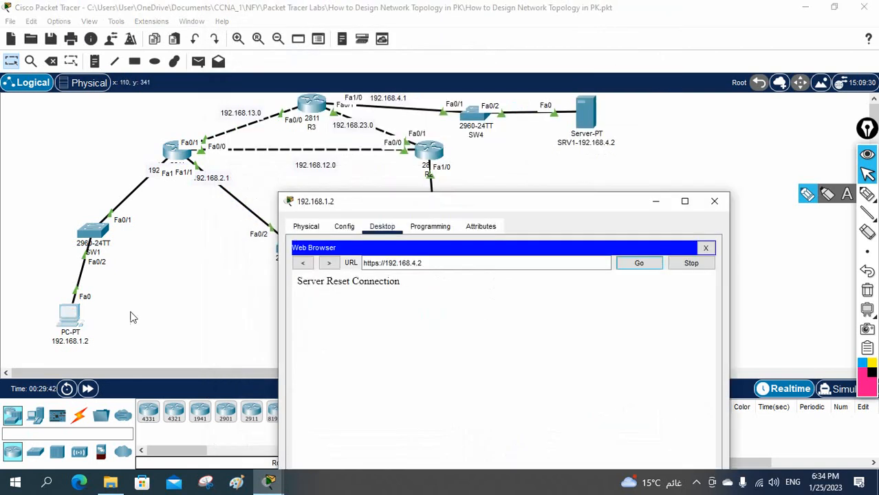
left_click(639, 264)
left_click(318, 344)
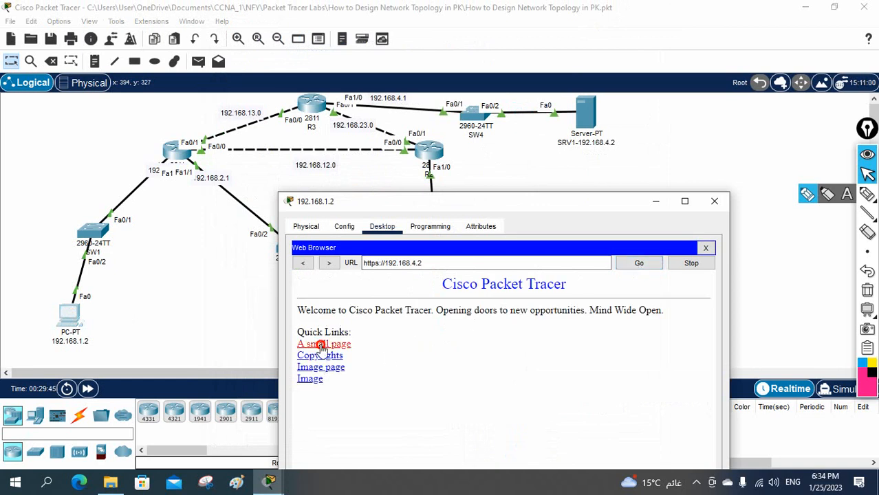
left_click(306, 293)
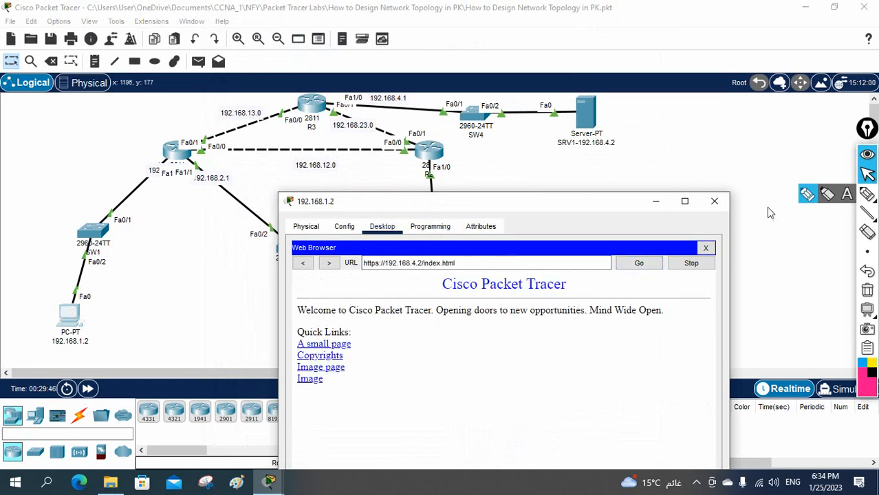
left_click(714, 201)
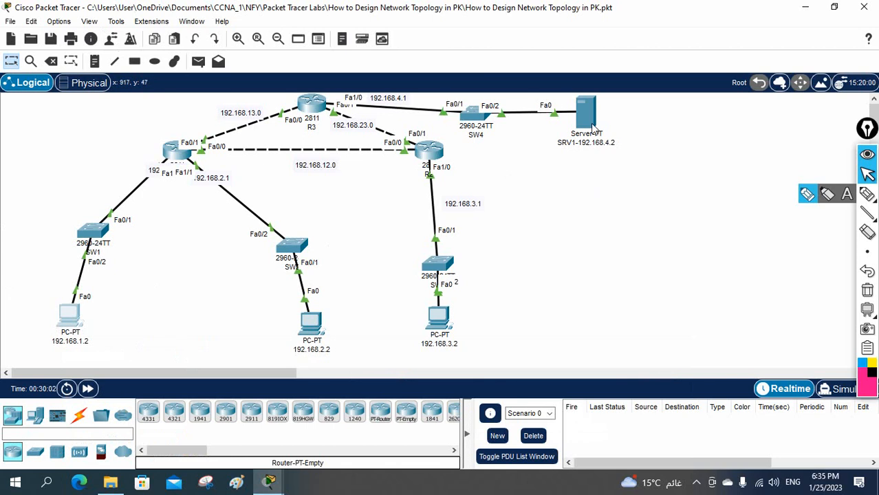
mouse_move(591, 130)
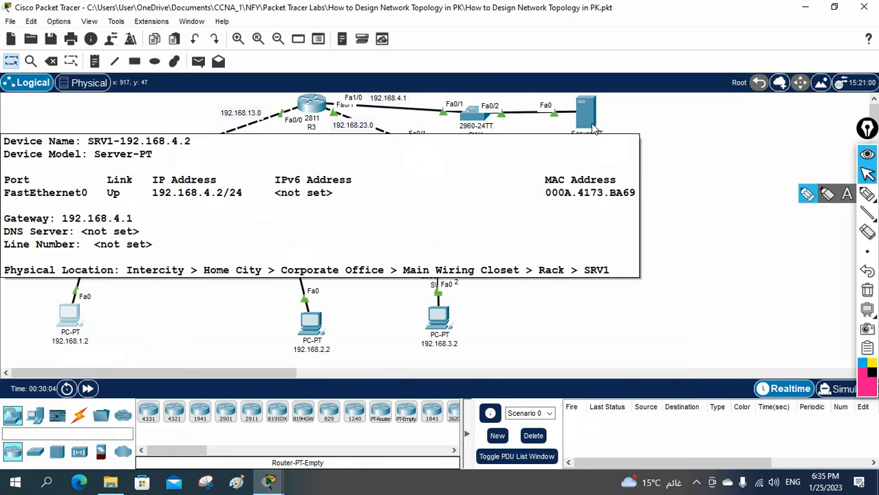